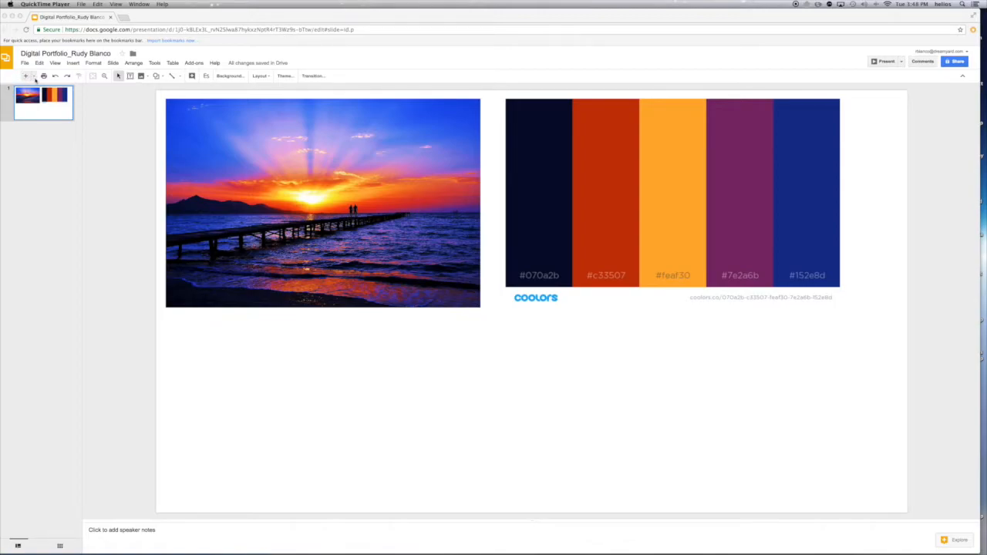
Add a Blank-layout second slide and draw a text box across its upper-left area
{"action": "left_click", "coordinate": [34, 78]}
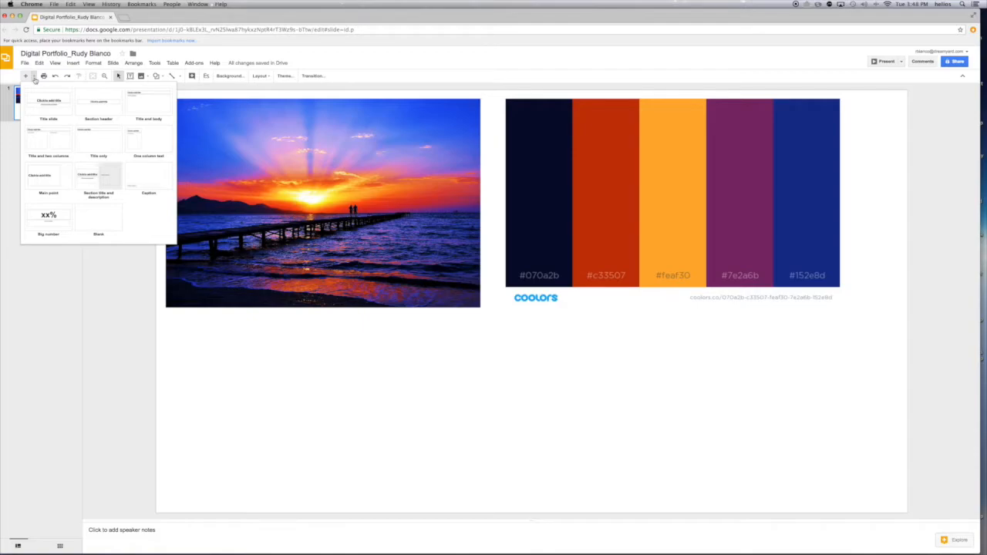
{"action": "left_click", "coordinate": [99, 226]}
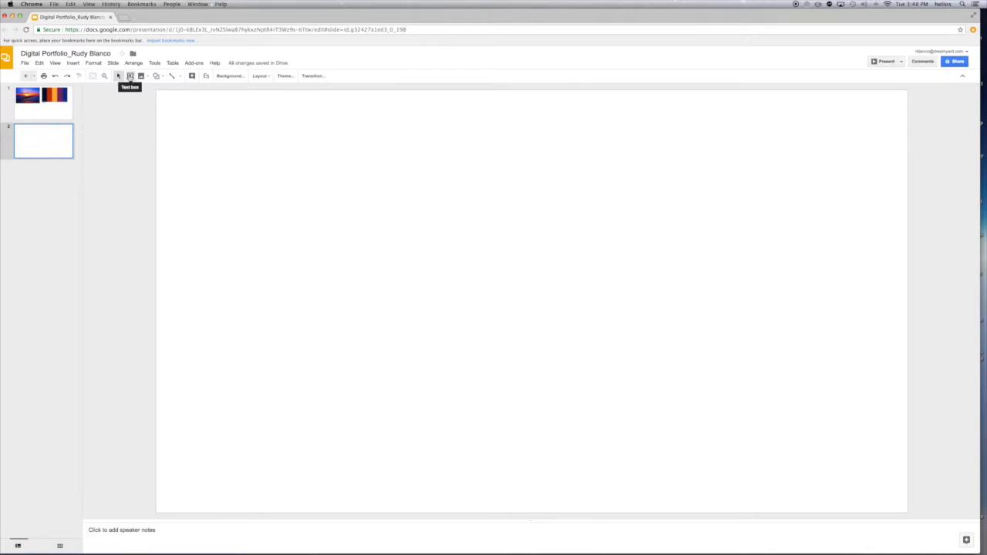
{"action": "left_click", "coordinate": [130, 76]}
{"action": "left_click_drag", "start_coordinate": [170, 103], "coordinate": [548, 269]}
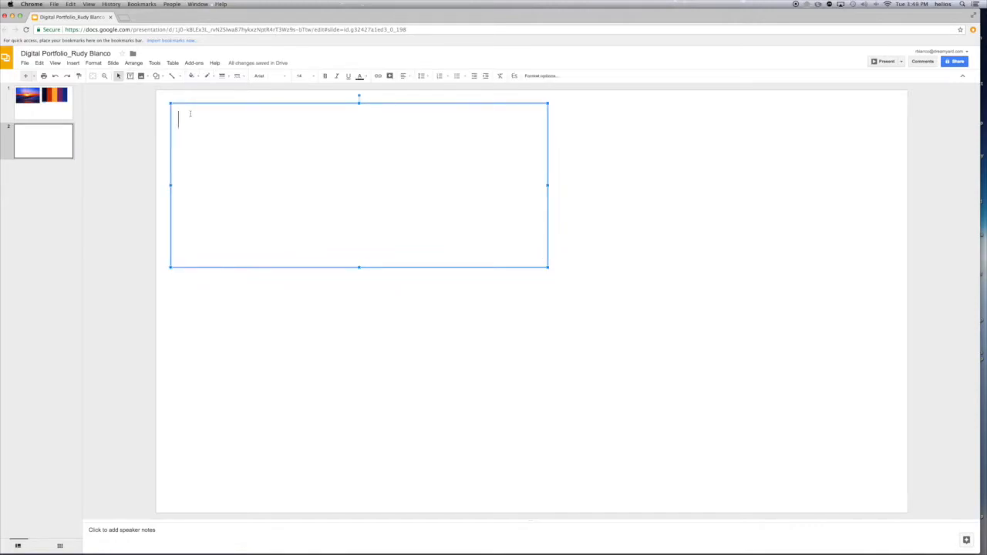
Type 'X for headings', 'y for sub-headings' and 'z for body' as three lines in the text box
{"action": "type", "text": "X for headings"}
{"action": "key", "text": "Return"}
{"action": "type", "text": "y for sub"}
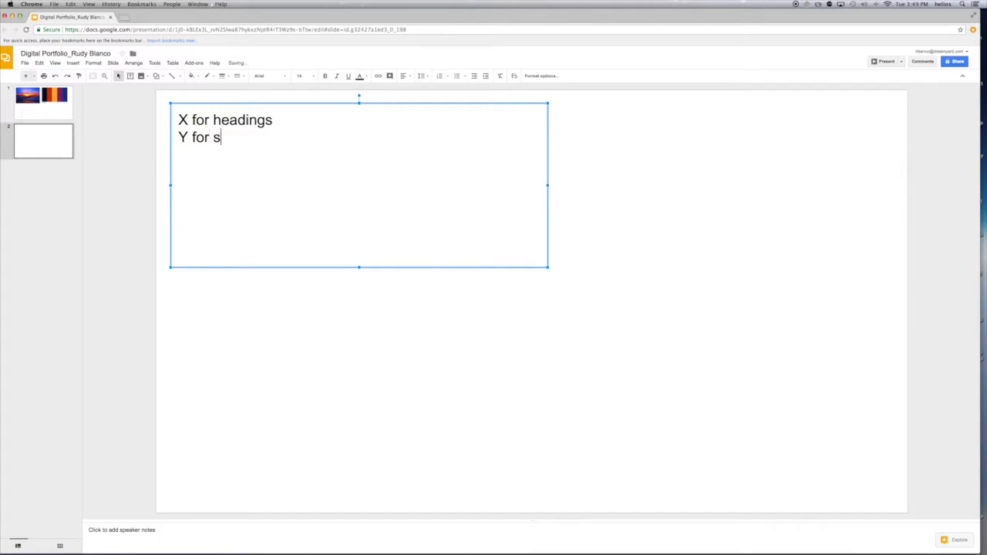
{"action": "type", "text": "-headings"}
{"action": "key", "text": "Return"}
{"action": "type", "text": "z for body"}
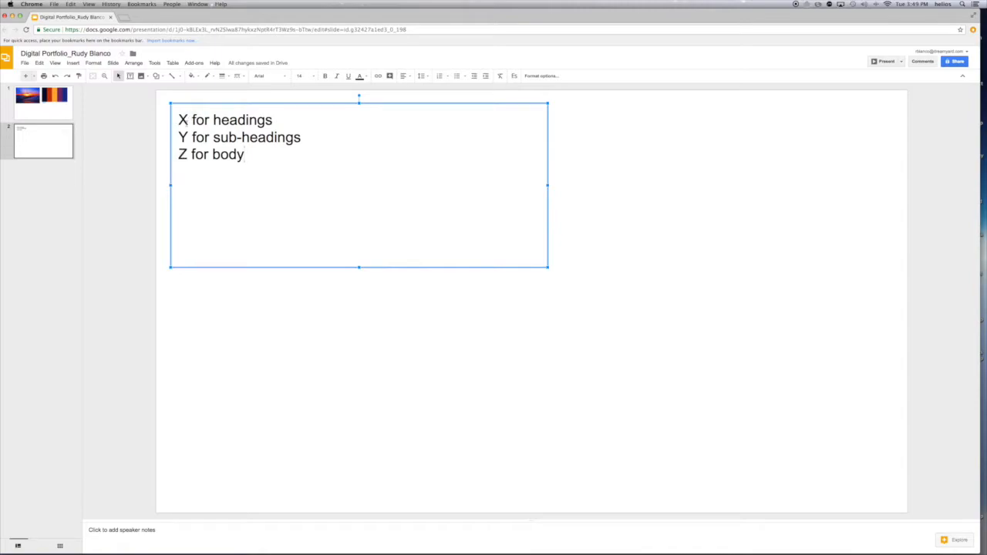
{"action": "double_click", "coordinate": [184, 119]}
{"action": "left_click", "coordinate": [718, 146]}
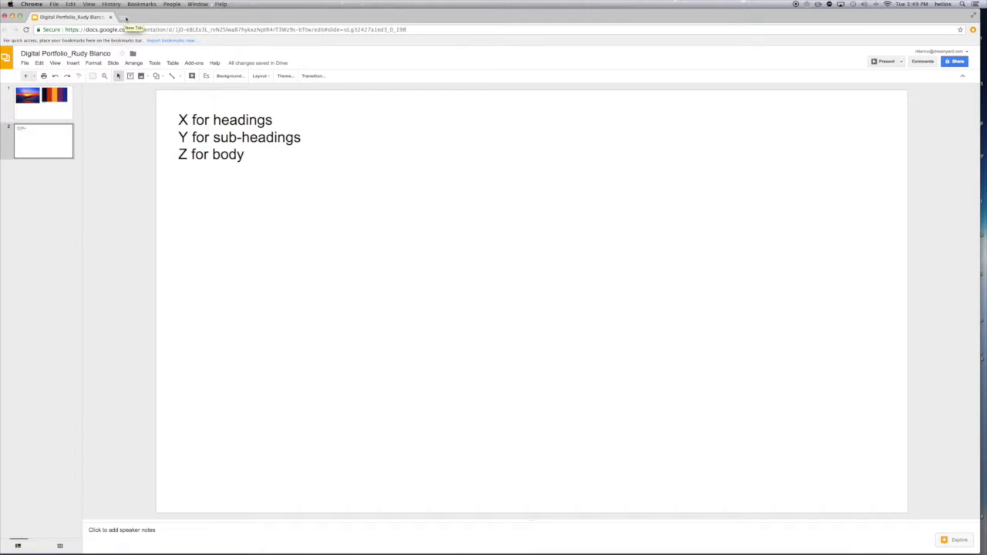
Open fontpair.co in a new browser tab
{"action": "left_click", "coordinate": [126, 18]}
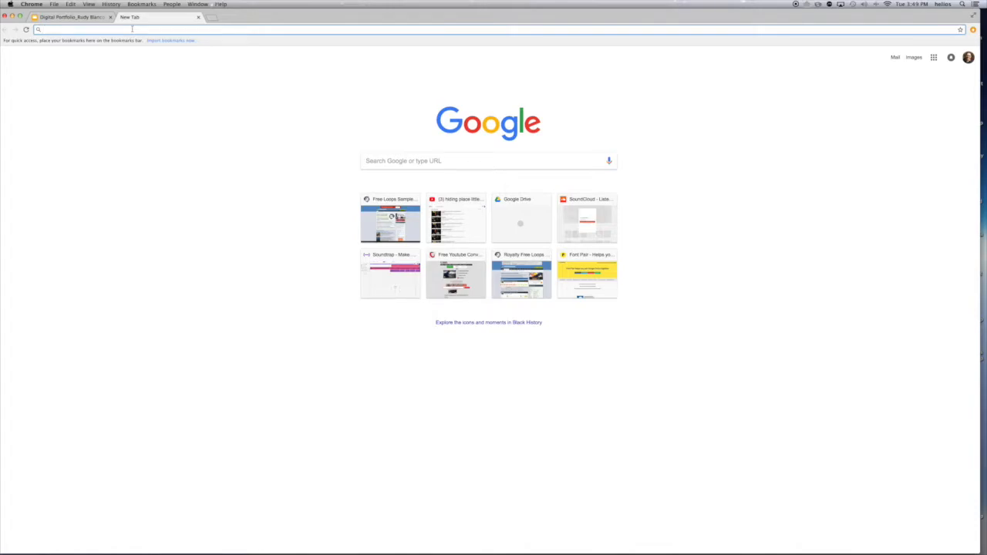
{"action": "type", "text": "fontpair.c"}
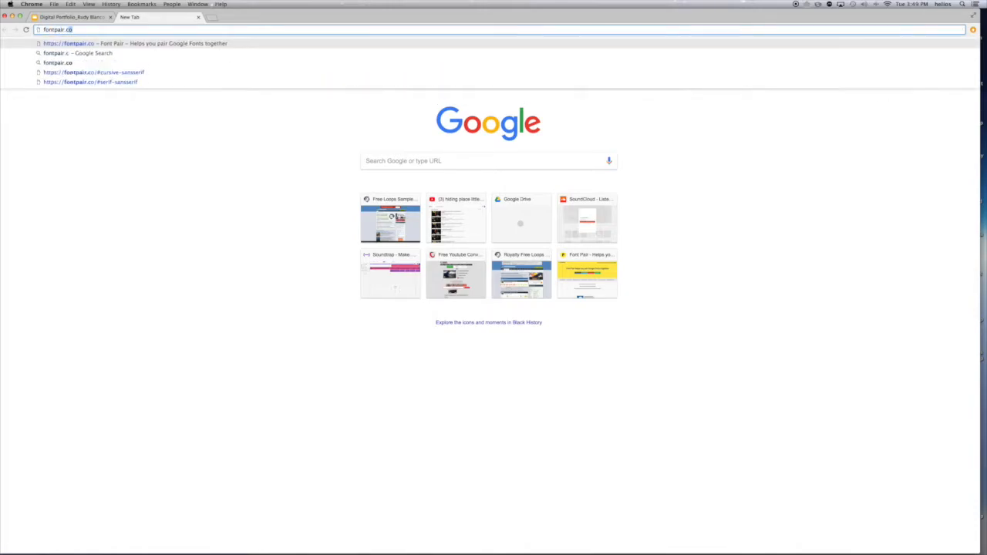
{"action": "key", "text": "Return"}
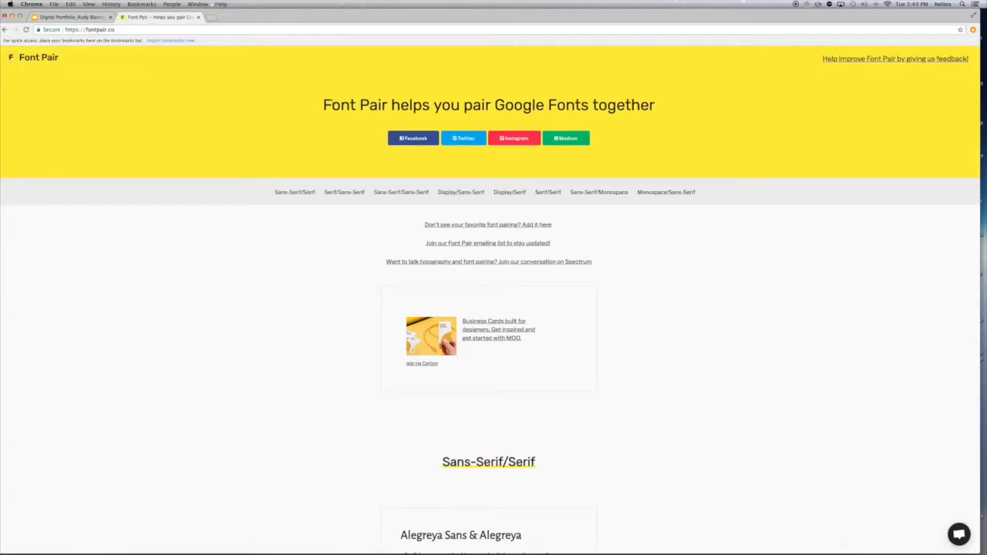
Scroll through the Sans-Serif/Serif pairings like Libre Franklin & Libre Baskerville
{"action": "scroll", "coordinate": [529, 100], "scroll_direction": "down", "scroll_amount": 1}
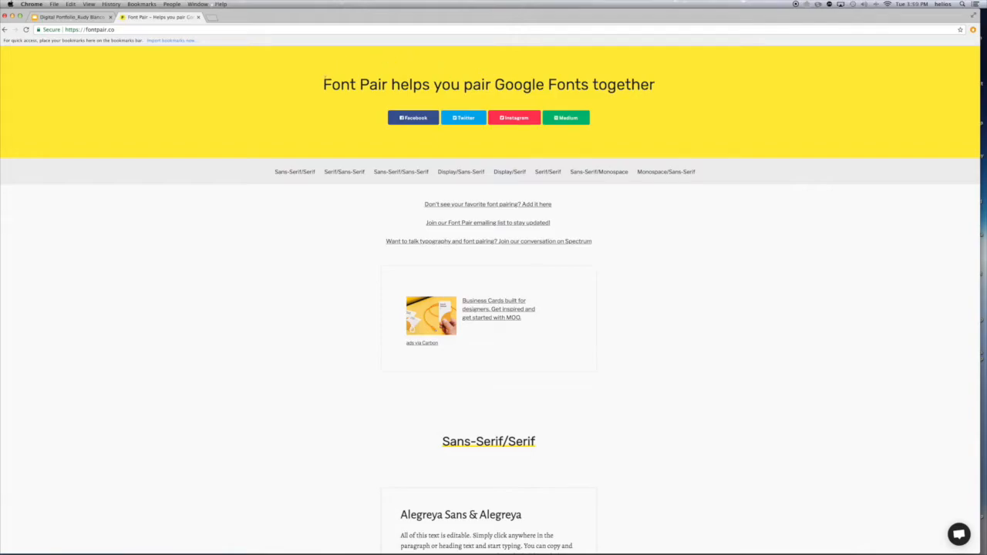
{"action": "scroll", "coordinate": [301, 116], "scroll_direction": "up", "scroll_amount": 1}
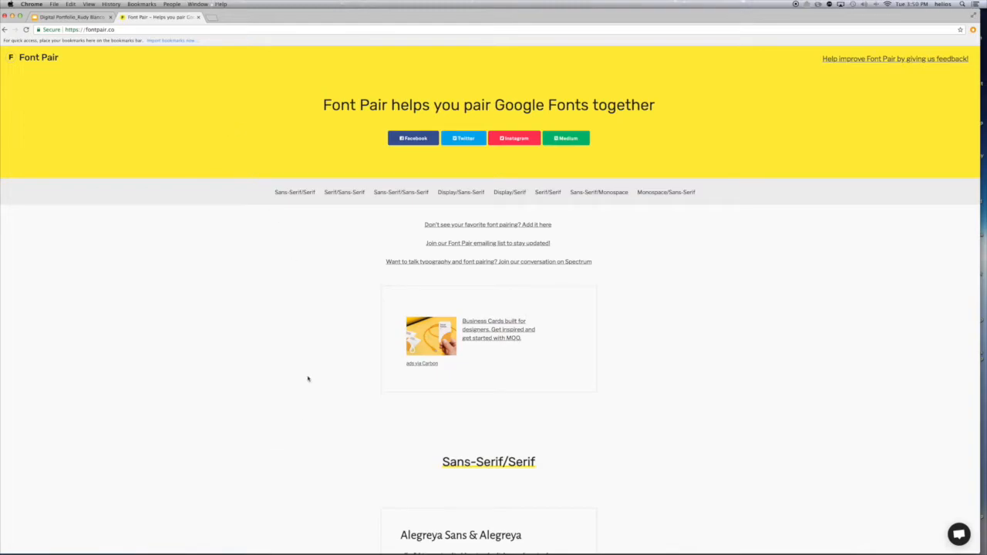
{"action": "scroll", "coordinate": [308, 378], "scroll_direction": "down", "scroll_amount": 4}
{"action": "scroll", "coordinate": [309, 380], "scroll_direction": "down", "scroll_amount": 3}
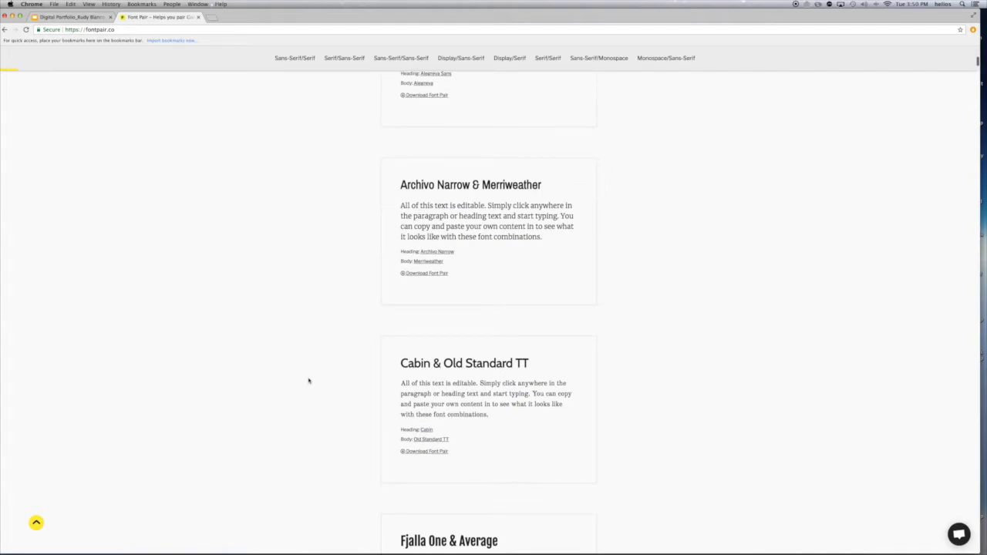
{"action": "scroll", "coordinate": [308, 380], "scroll_direction": "down", "scroll_amount": 7}
{"action": "scroll", "coordinate": [309, 380], "scroll_direction": "down", "scroll_amount": 6}
{"action": "scroll", "coordinate": [309, 380], "scroll_direction": "down", "scroll_amount": 1}
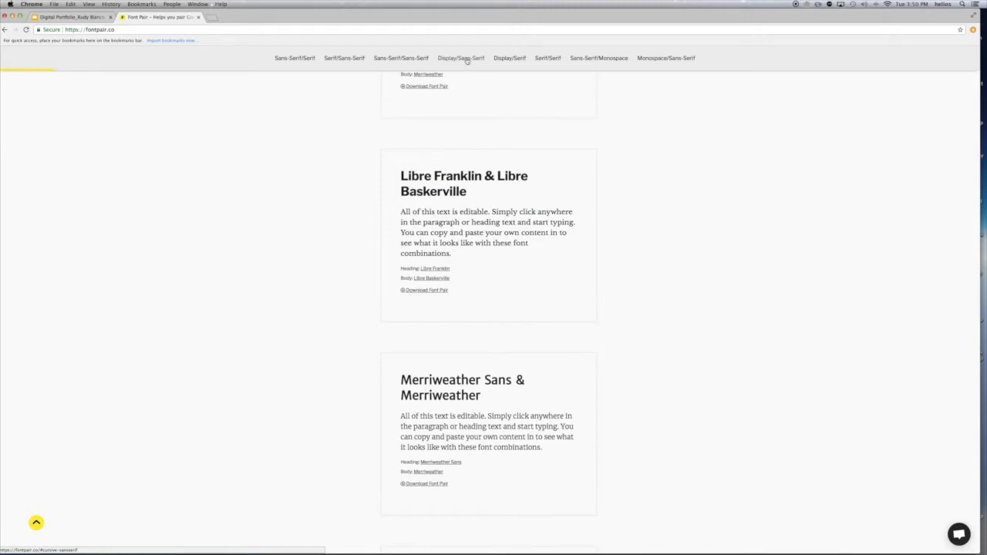
Show the Cursive/Sans-Serif pairings and scroll to the Flamenco & Asap card
{"action": "left_click", "coordinate": [466, 60]}
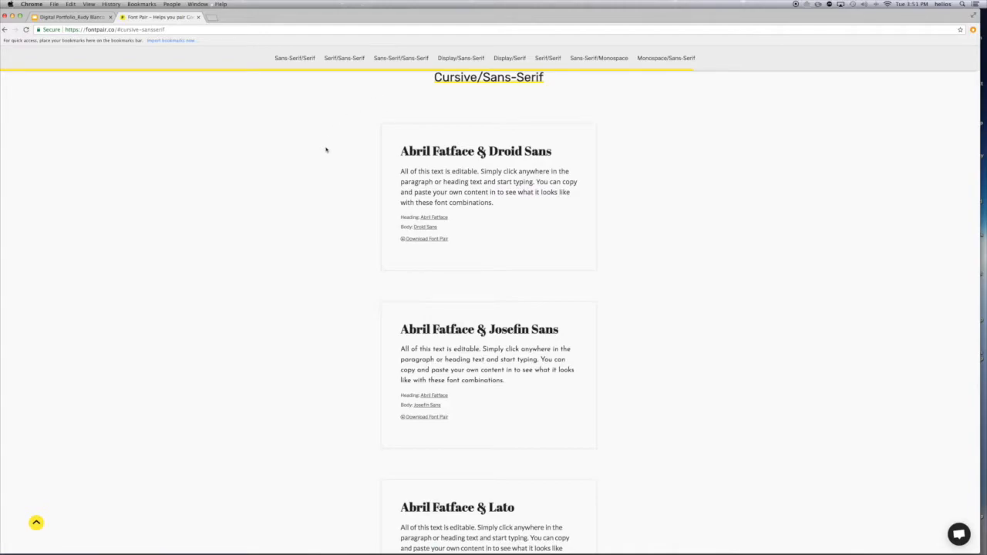
{"action": "scroll", "coordinate": [341, 228], "scroll_direction": "down", "scroll_amount": 10}
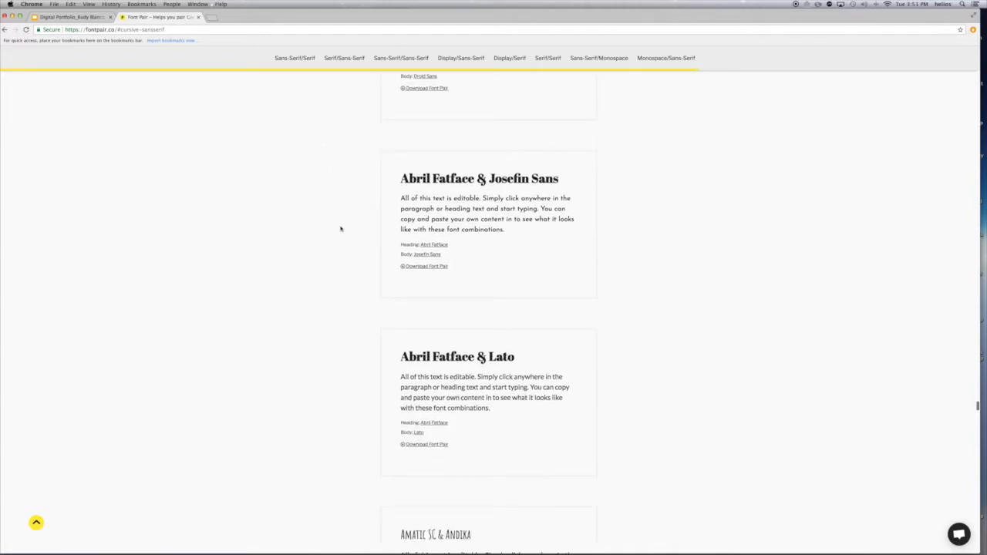
{"action": "scroll", "coordinate": [340, 229], "scroll_direction": "down", "scroll_amount": 12}
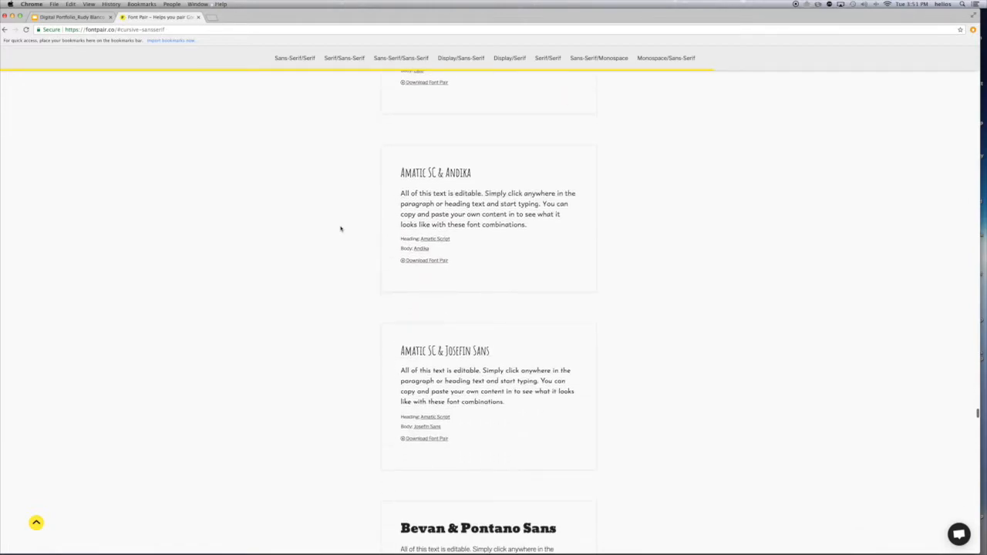
{"action": "scroll", "coordinate": [340, 228], "scroll_direction": "down", "scroll_amount": 10}
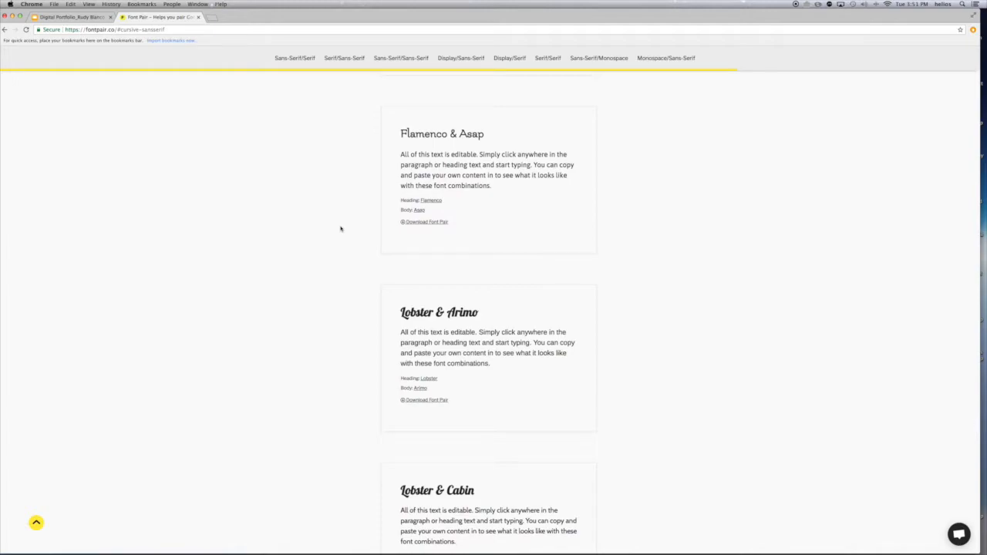
{"action": "scroll", "coordinate": [380, 232], "scroll_direction": "up", "scroll_amount": 1}
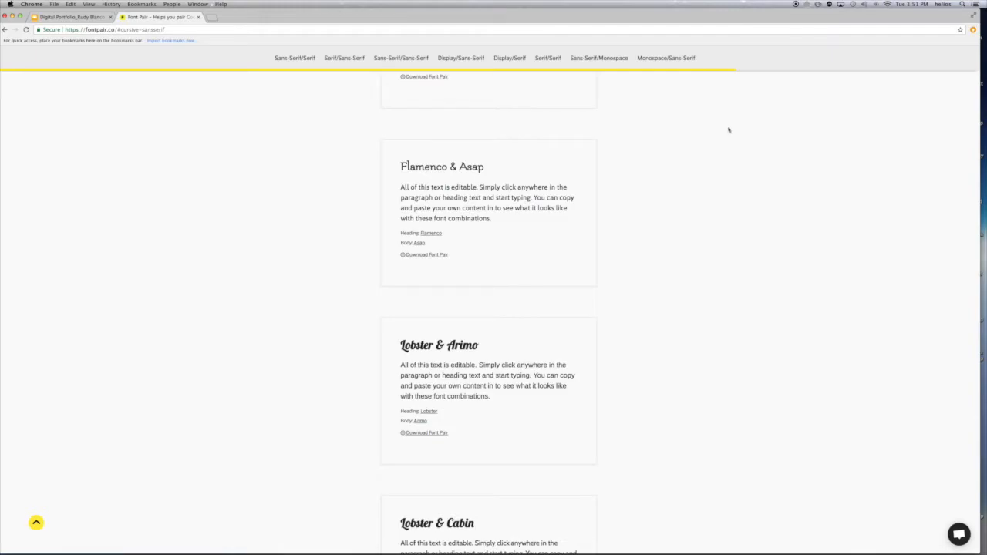
Switch between the slide deck and Font Pair tabs, then shrink the browser to half the screen
{"action": "left_click", "coordinate": [71, 17]}
{"action": "left_click", "coordinate": [154, 17]}
{"action": "left_click", "coordinate": [76, 17]}
{"action": "left_click", "coordinate": [154, 17]}
{"action": "left_click_drag", "start_coordinate": [981, 122], "coordinate": [480, 121]}
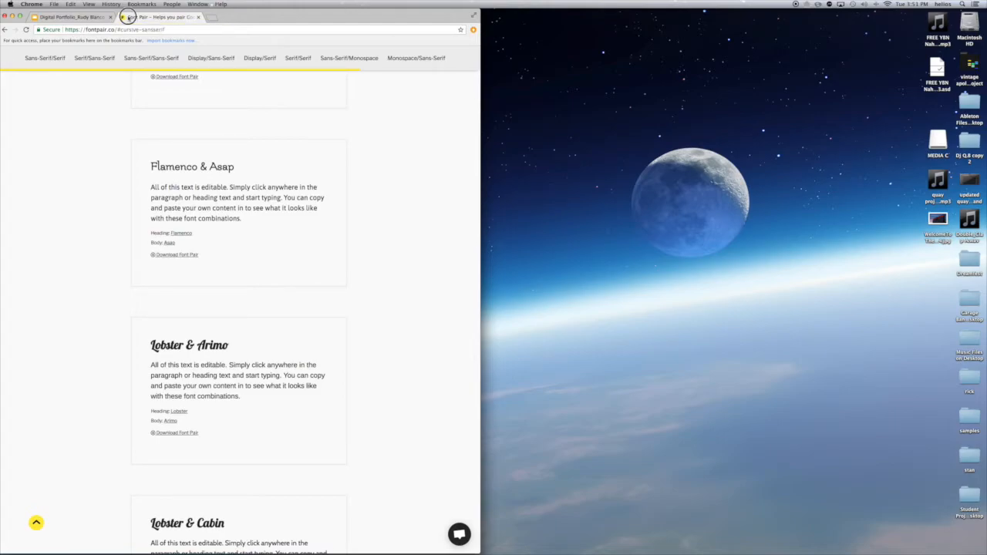
Pull Font Pair into its own window and show slide 2 in the deck
{"action": "left_click_drag", "start_coordinate": [130, 17], "coordinate": [617, 18]}
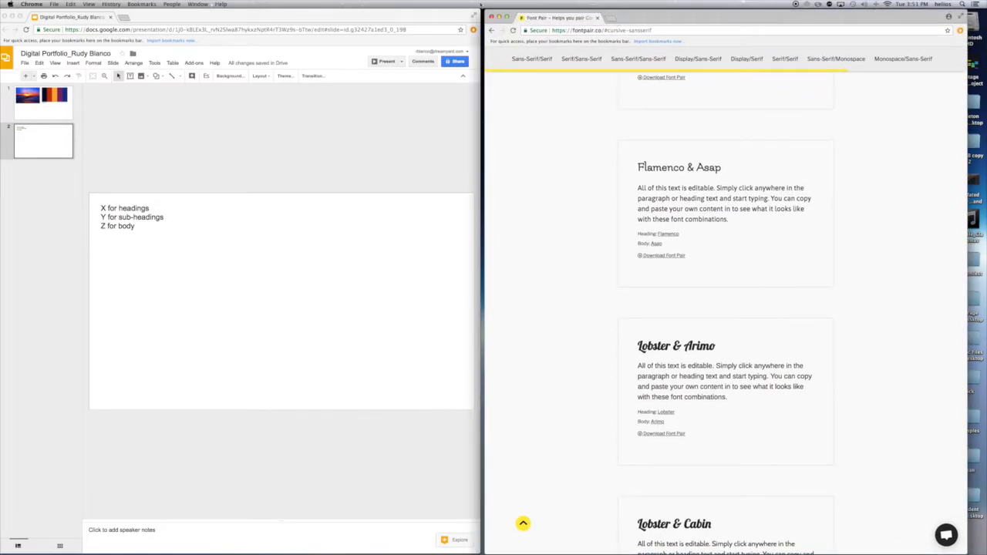
{"action": "left_click", "coordinate": [214, 149]}
{"action": "scroll", "coordinate": [214, 151], "scroll_direction": "up", "scroll_amount": 2}
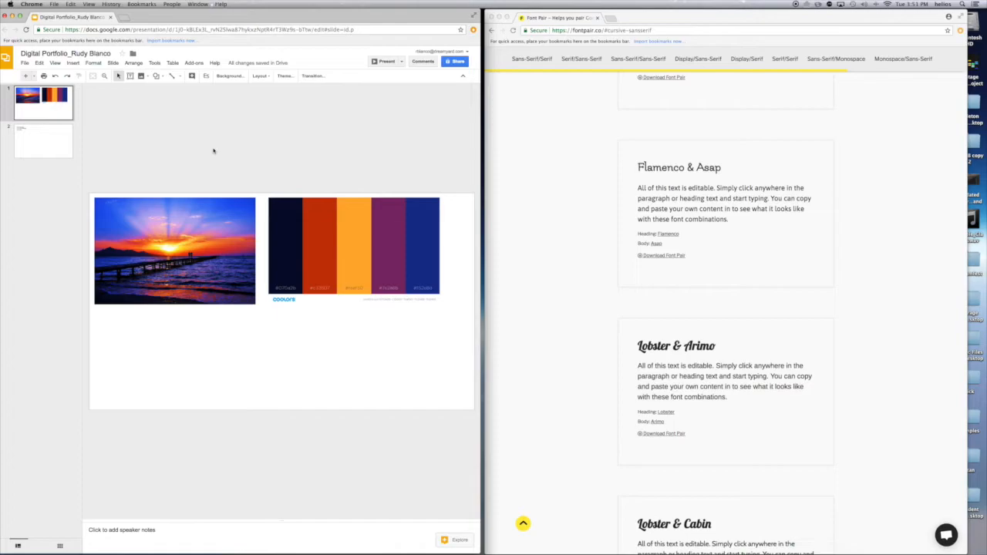
{"action": "left_click", "coordinate": [30, 143]}
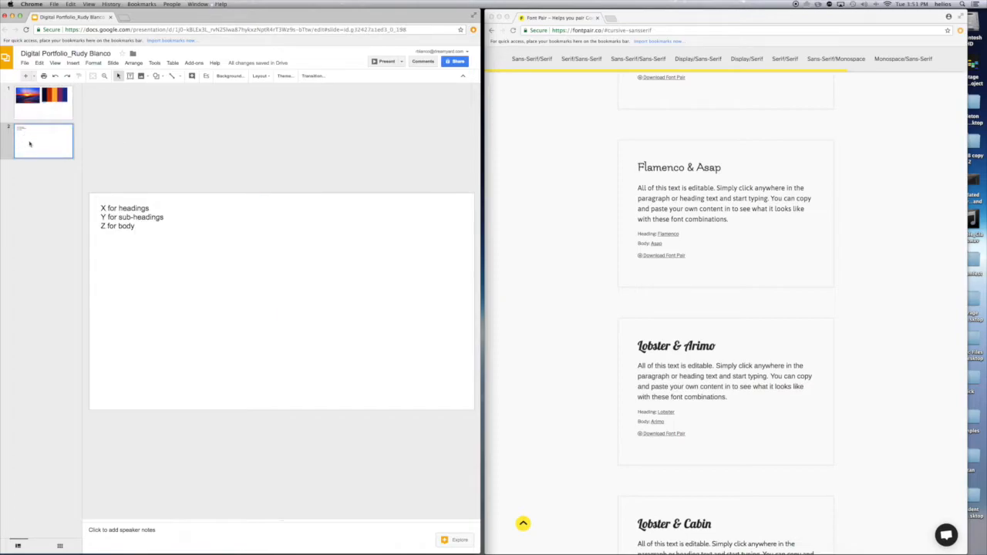
Alternate between the deck's font-plan text box and the Flamenco & Asap card on Font Pair
{"action": "left_click", "coordinate": [584, 129]}
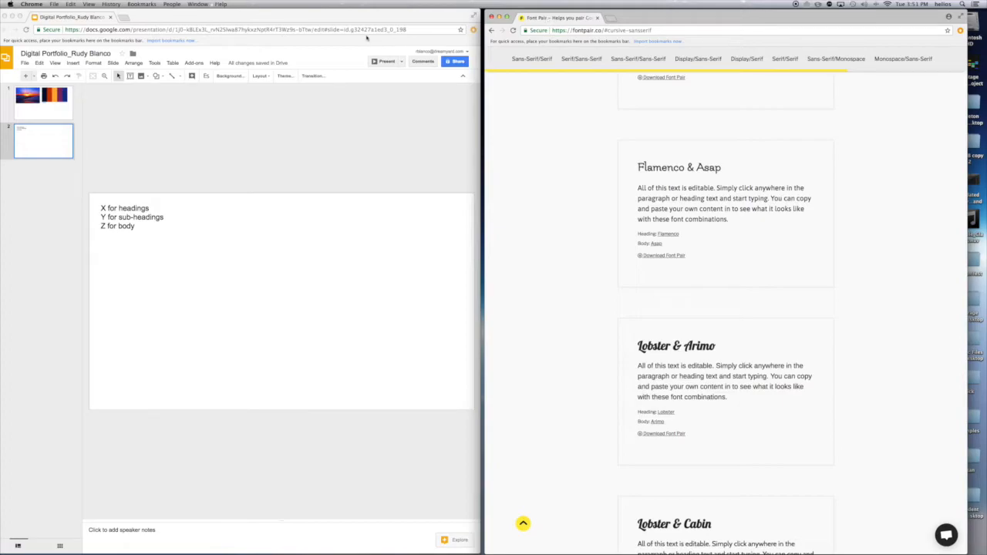
{"action": "left_click", "coordinate": [42, 145]}
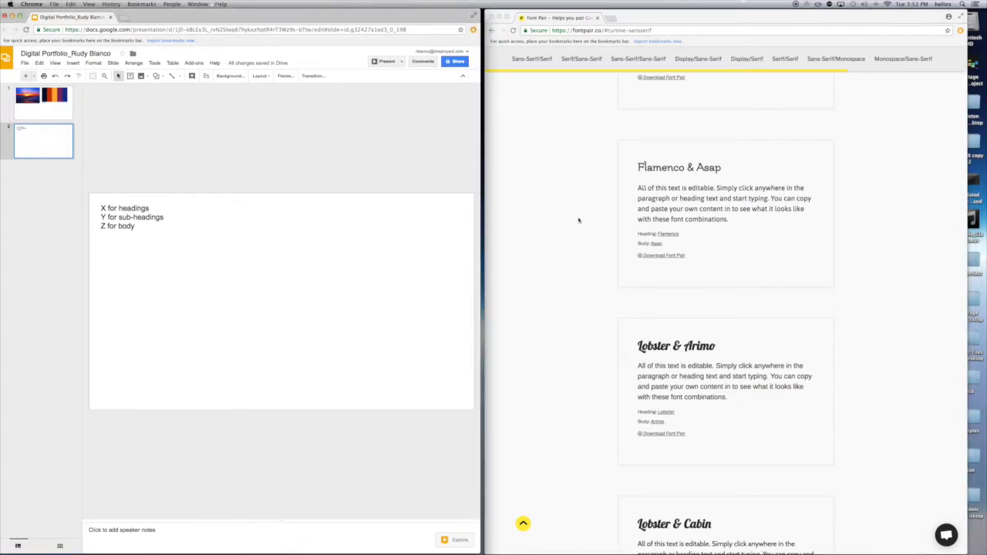
{"action": "left_click", "coordinate": [130, 215]}
{"action": "left_click", "coordinate": [393, 225]}
{"action": "left_click", "coordinate": [547, 198]}
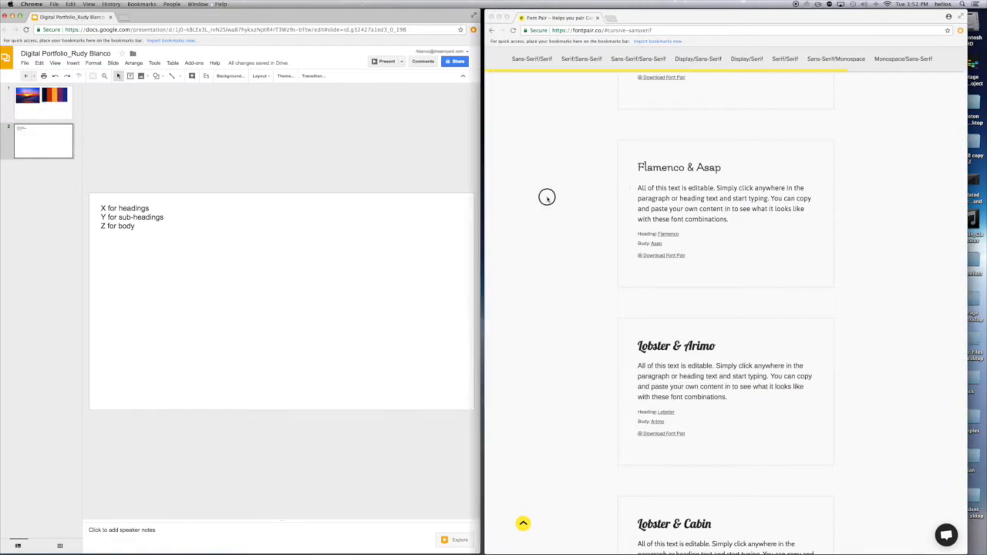
{"action": "left_click", "coordinate": [723, 167]}
Replace the Flamenco & Asap card's sample heading with the owner's full name
{"action": "left_click_drag", "start_coordinate": [723, 168], "coordinate": [637, 167]}
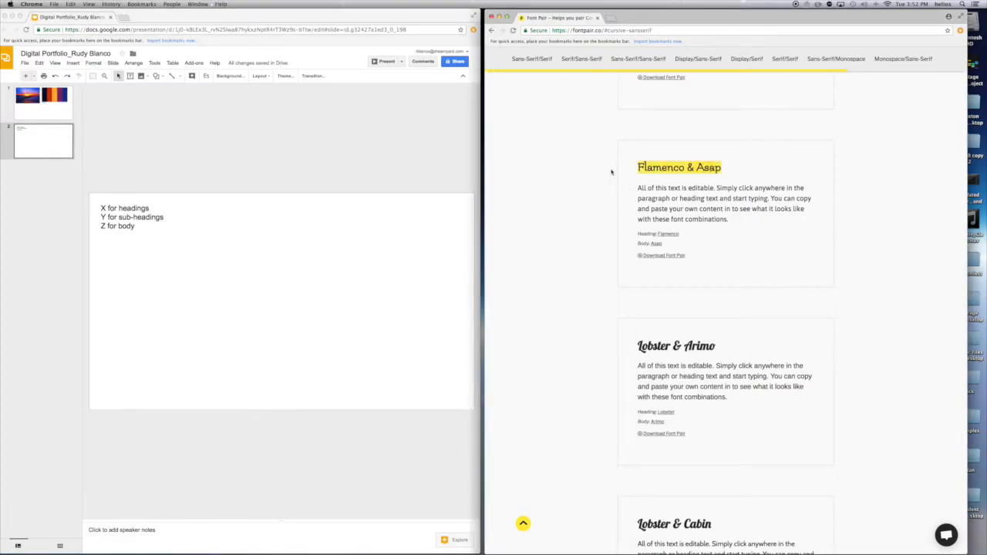
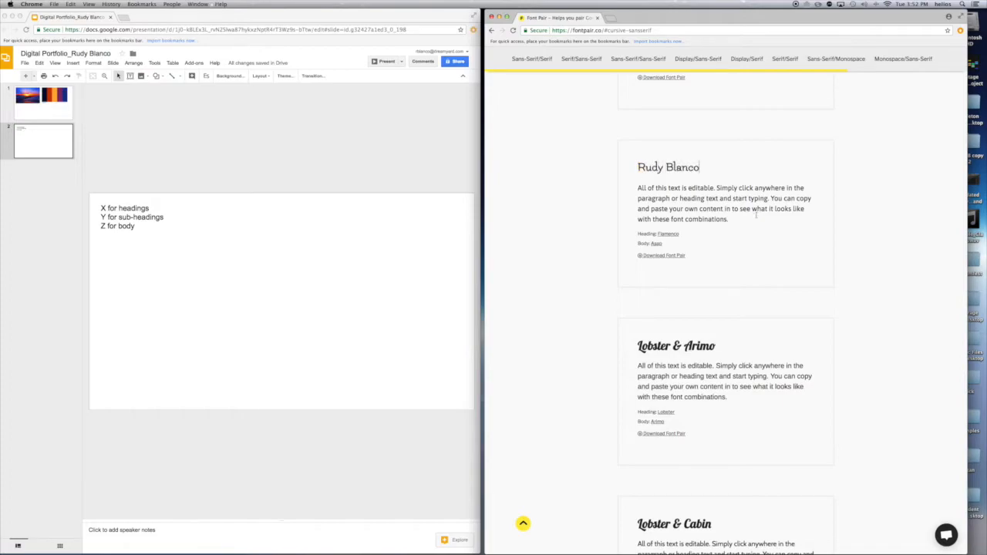
{"action": "left_click_drag", "start_coordinate": [732, 221], "coordinate": [632, 191]}
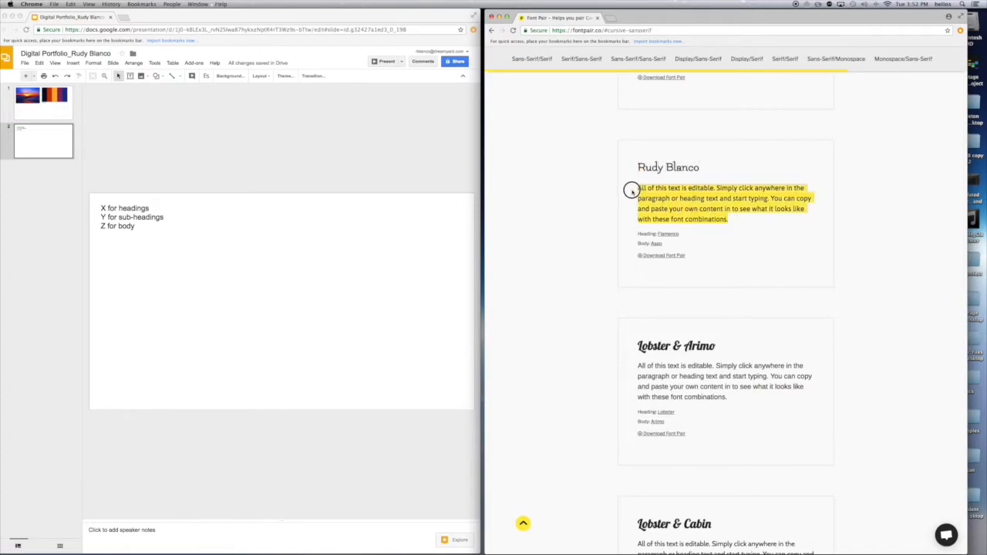
{"action": "left_click", "coordinate": [759, 219]}
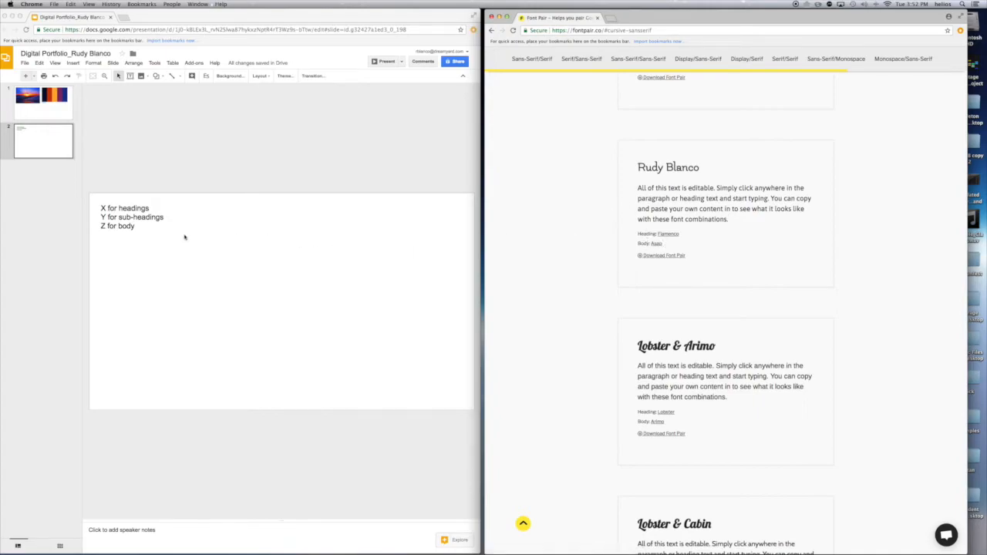
Replace X with Flamenco and Z with Asap in the slide's font plan
{"action": "left_click", "coordinate": [160, 228]}
{"action": "left_click", "coordinate": [103, 208]}
{"action": "left_click_drag", "start_coordinate": [96, 208], "coordinate": [105, 208]}
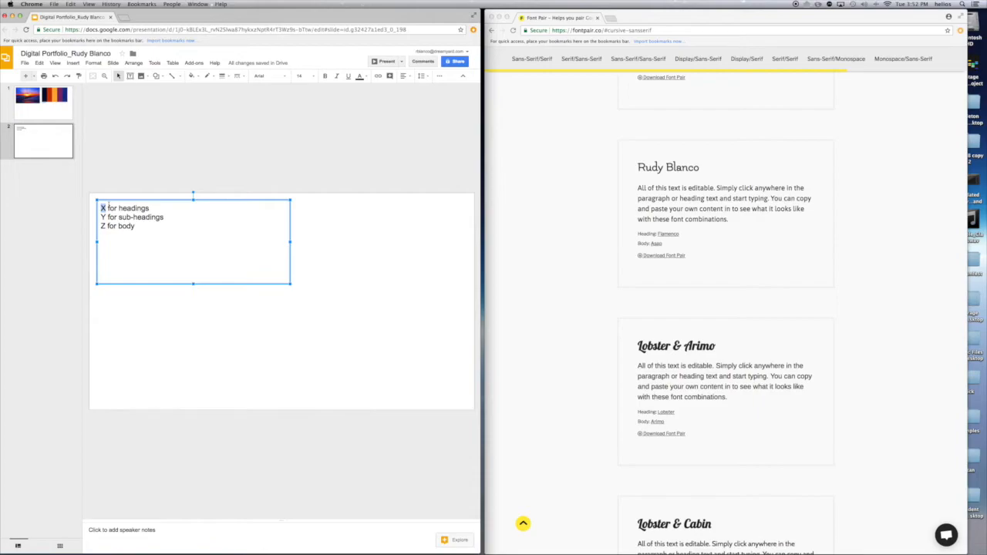
{"action": "type", "text": "Flamenco"}
{"action": "left_click", "coordinate": [102, 226]}
{"action": "type", "text": "Asap"}
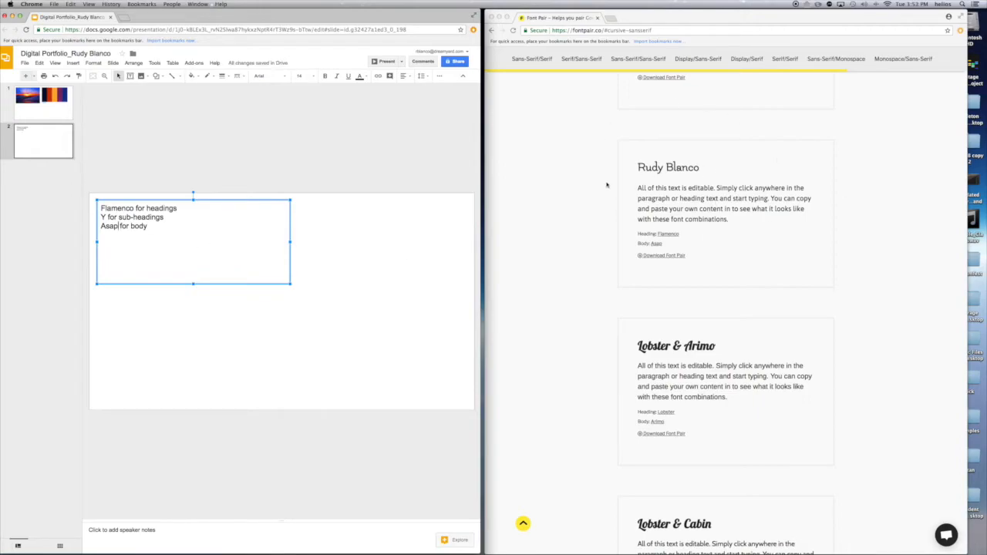
{"action": "left_click", "coordinate": [378, 142]}
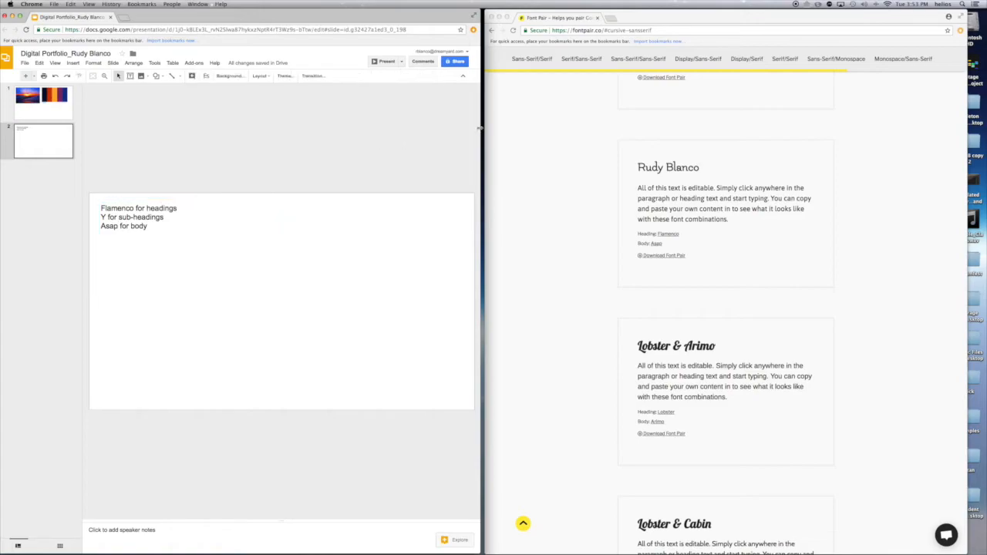
{"action": "left_click_drag", "start_coordinate": [562, 13], "coordinate": [209, 19]}
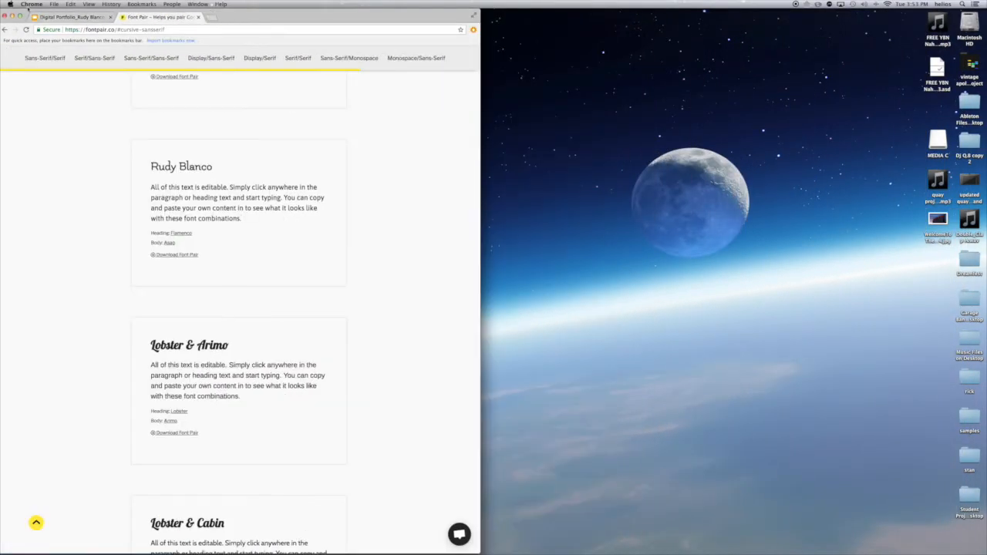
Bring the presentation forward and widen its window to enlarge the slide
{"action": "left_click", "coordinate": [68, 16]}
{"action": "left_click_drag", "start_coordinate": [293, 15], "coordinate": [325, 15]}
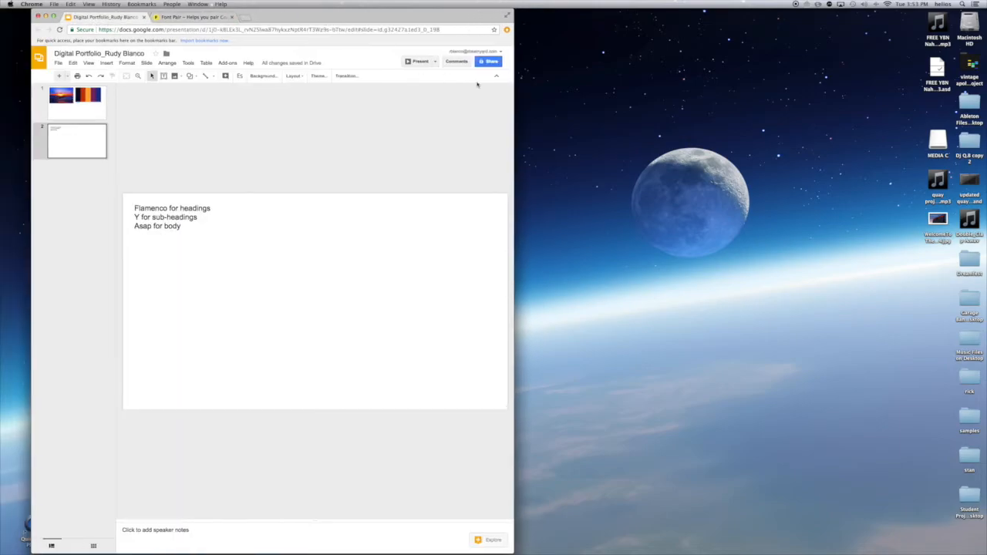
{"action": "left_click_drag", "start_coordinate": [514, 82], "coordinate": [834, 100]}
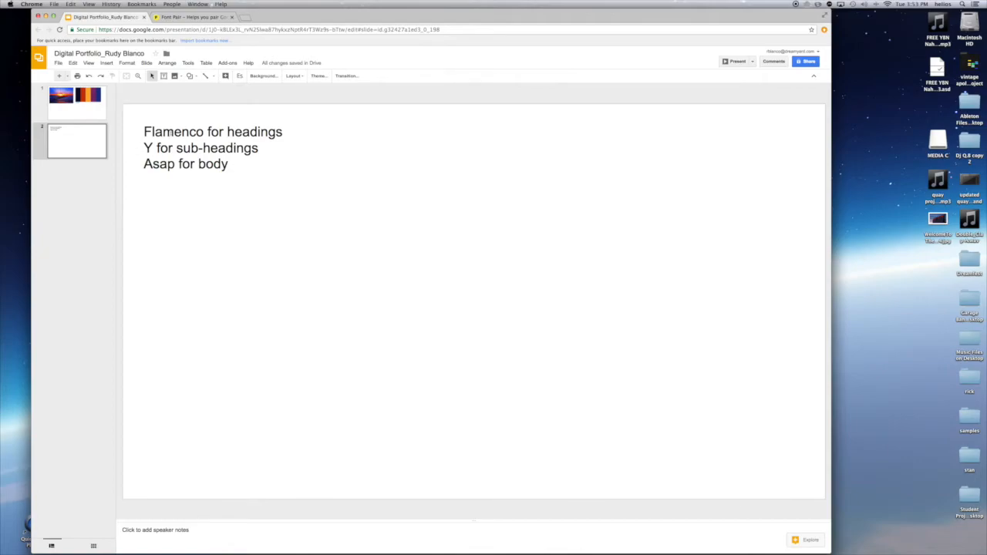
Select the 'Flamenco for headings' line and browse the font list
{"action": "left_click", "coordinate": [165, 132]}
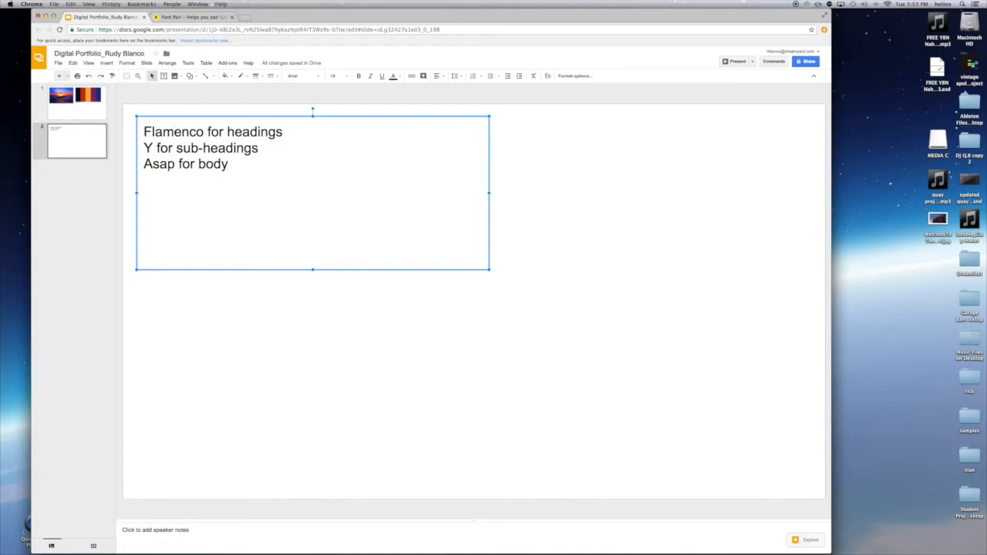
{"action": "left_click_drag", "start_coordinate": [143, 131], "coordinate": [279, 134]}
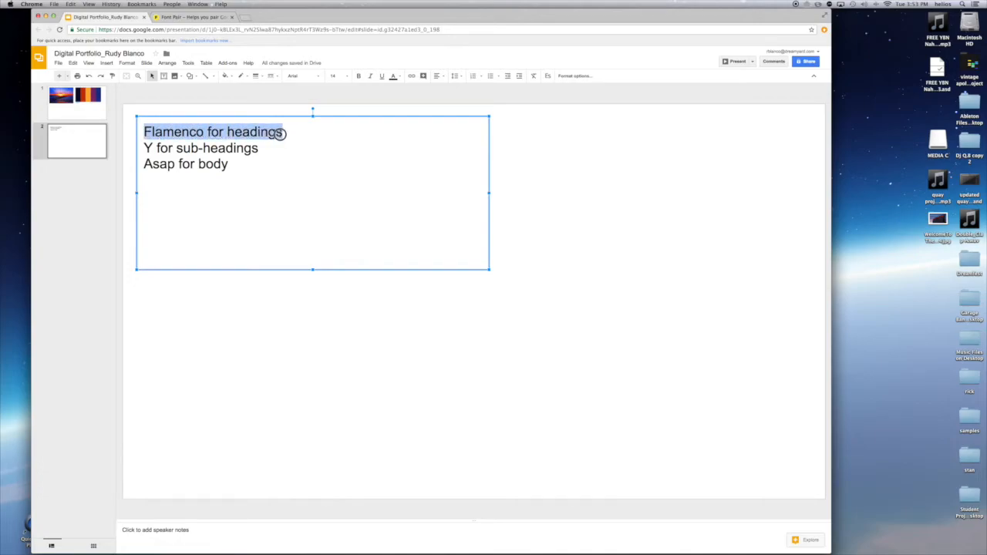
{"action": "left_click", "coordinate": [308, 77]}
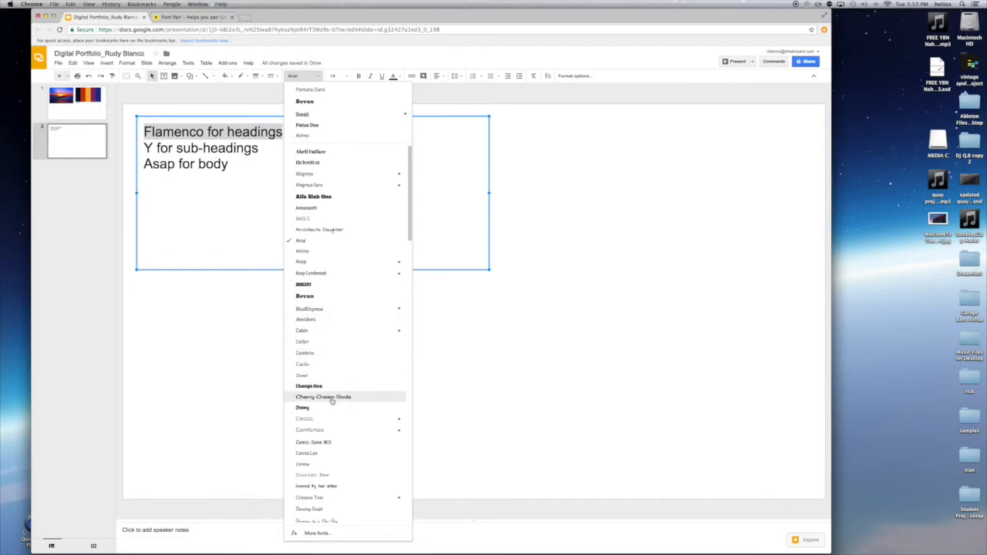
{"action": "scroll", "coordinate": [332, 398], "scroll_direction": "down", "scroll_amount": 5}
{"action": "scroll", "coordinate": [331, 401], "scroll_direction": "down", "scroll_amount": 1}
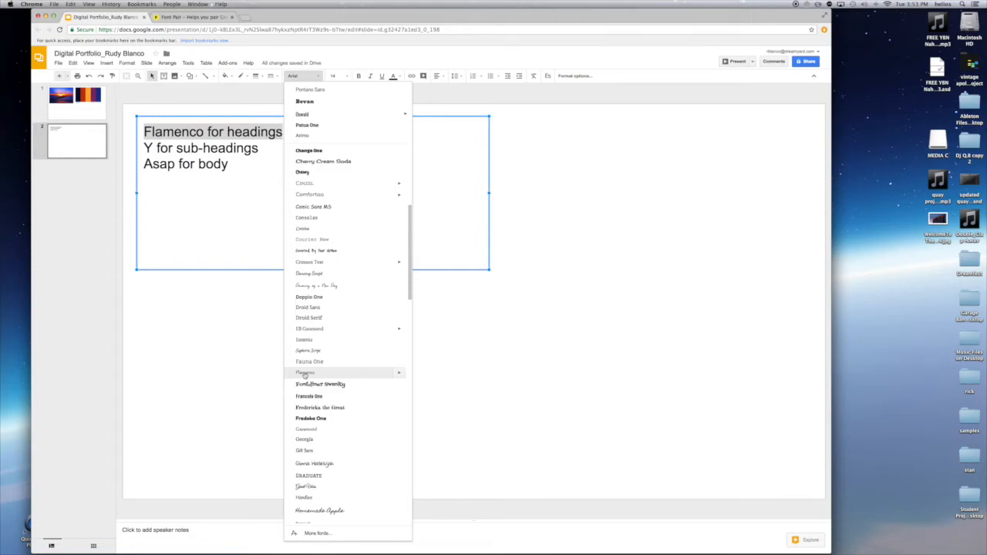
In More fonts, enable Flamenco, confirm Asap is already enabled, and close the dialog
{"action": "left_click", "coordinate": [314, 535]}
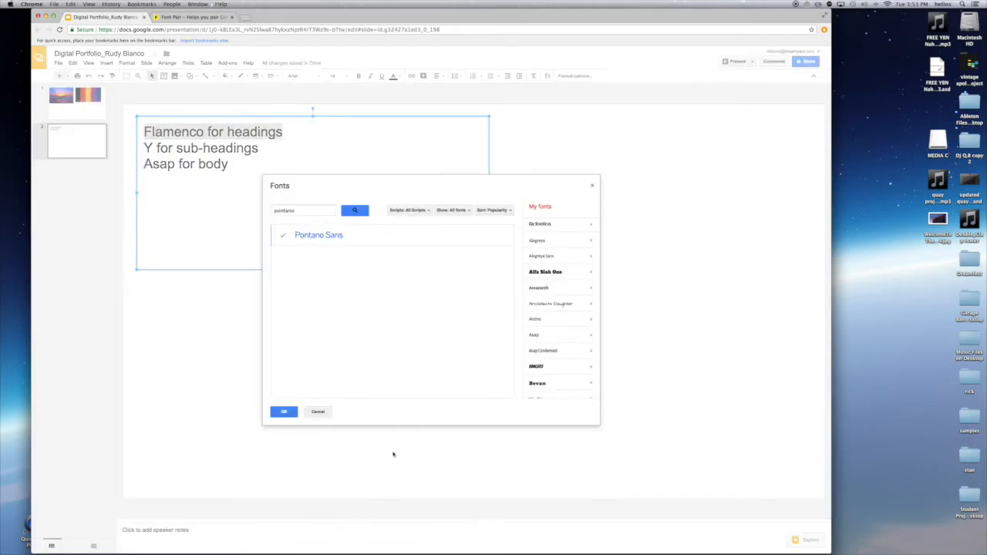
{"action": "left_click_drag", "start_coordinate": [301, 211], "coordinate": [238, 207]}
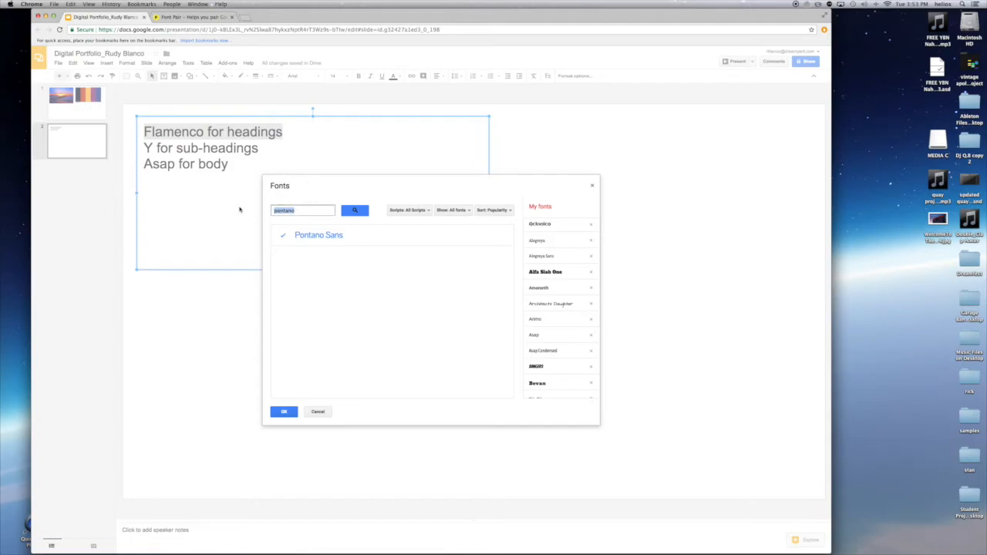
{"action": "key", "text": "BackSpace"}
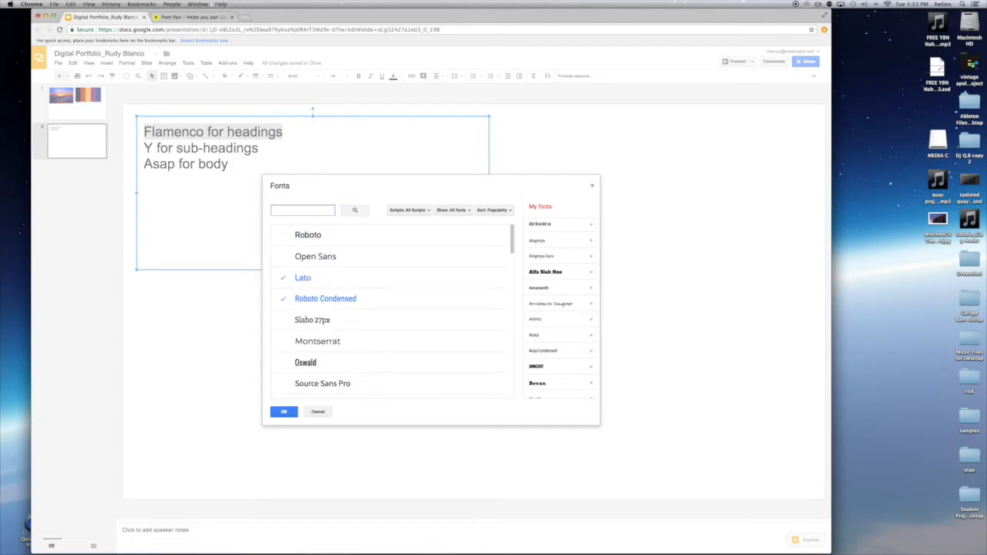
{"action": "type", "text": "Flamen"}
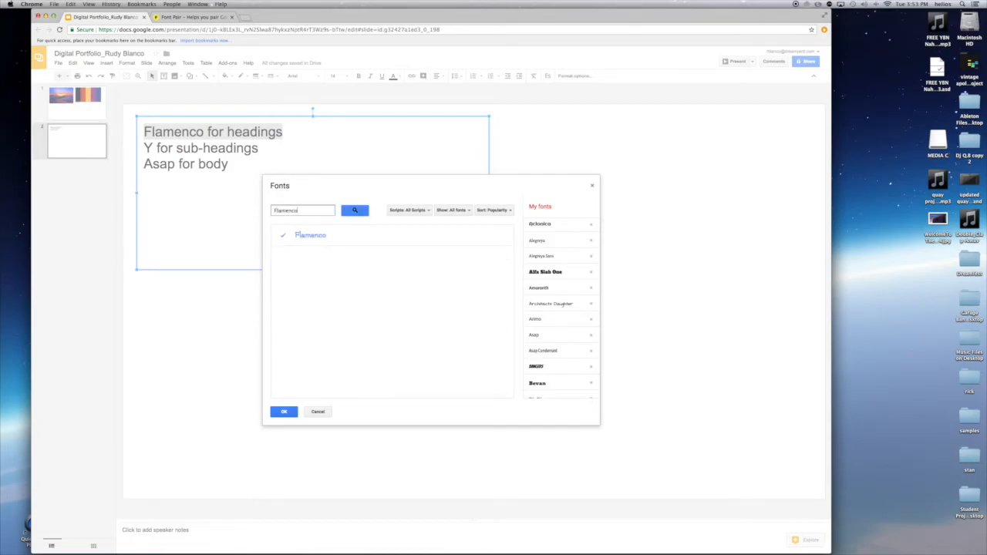
{"action": "type", "text": "co"}
{"action": "left_click", "coordinate": [286, 239]}
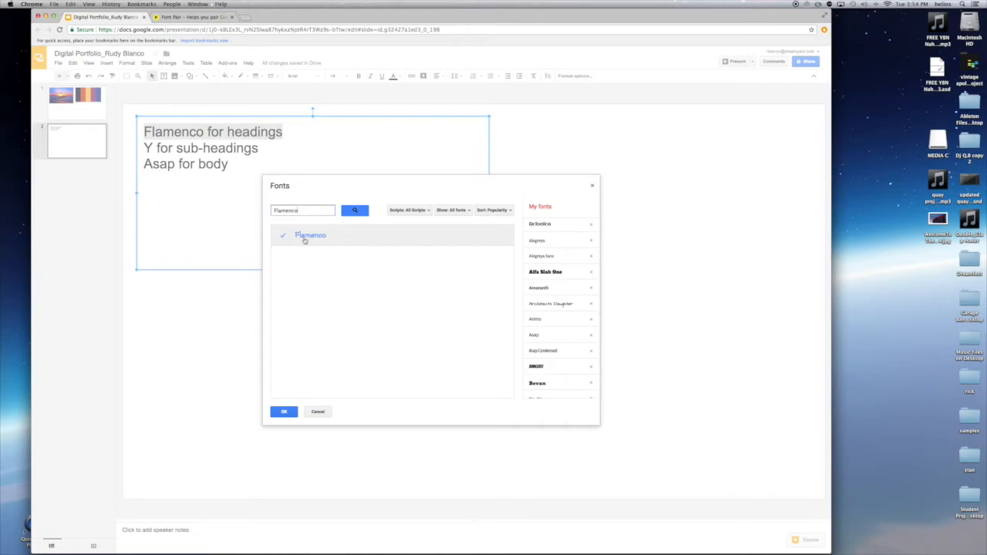
{"action": "left_click", "coordinate": [301, 241]}
{"action": "left_click", "coordinate": [289, 239]}
{"action": "left_click_drag", "start_coordinate": [306, 213], "coordinate": [265, 212]}
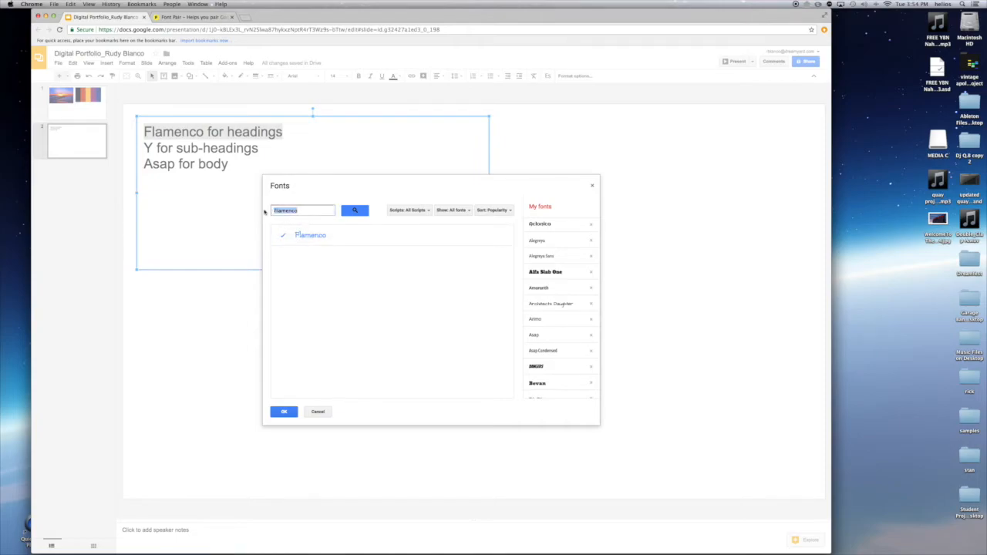
{"action": "type", "text": "Asap"}
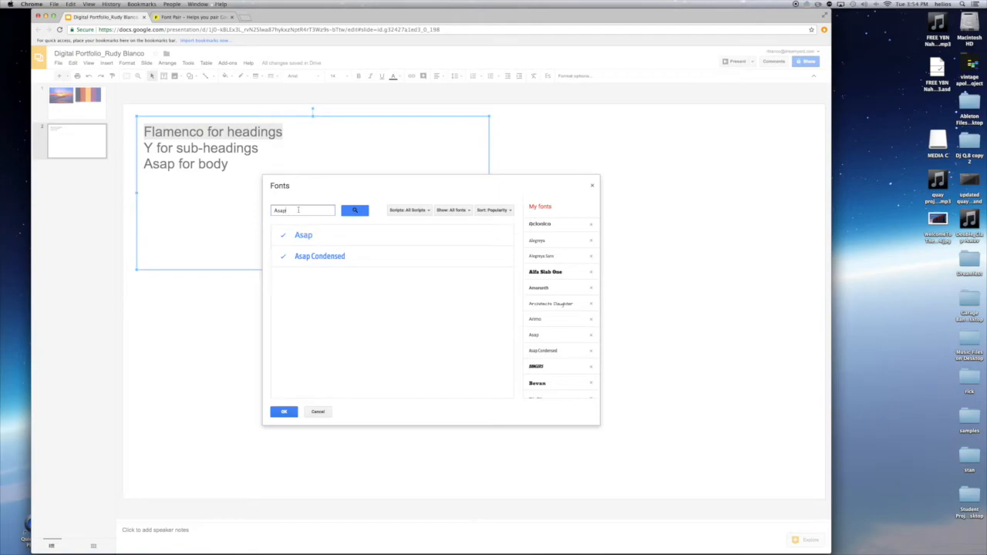
{"action": "left_click", "coordinate": [318, 412]}
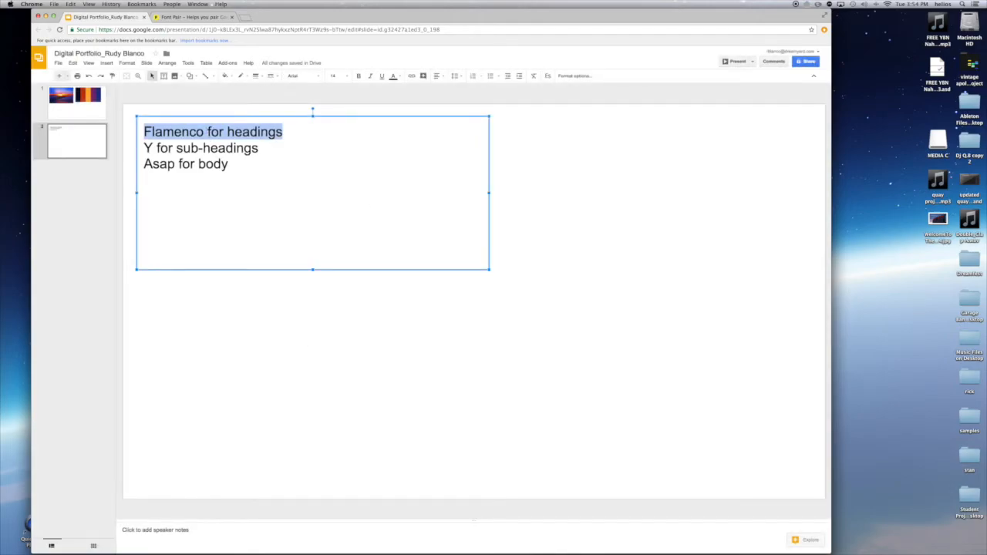
Set the 'Flamenco for headings' line to the Flamenco font at size 24
{"action": "left_click_drag", "start_coordinate": [283, 131], "coordinate": [140, 131]}
{"action": "left_click", "coordinate": [300, 77]}
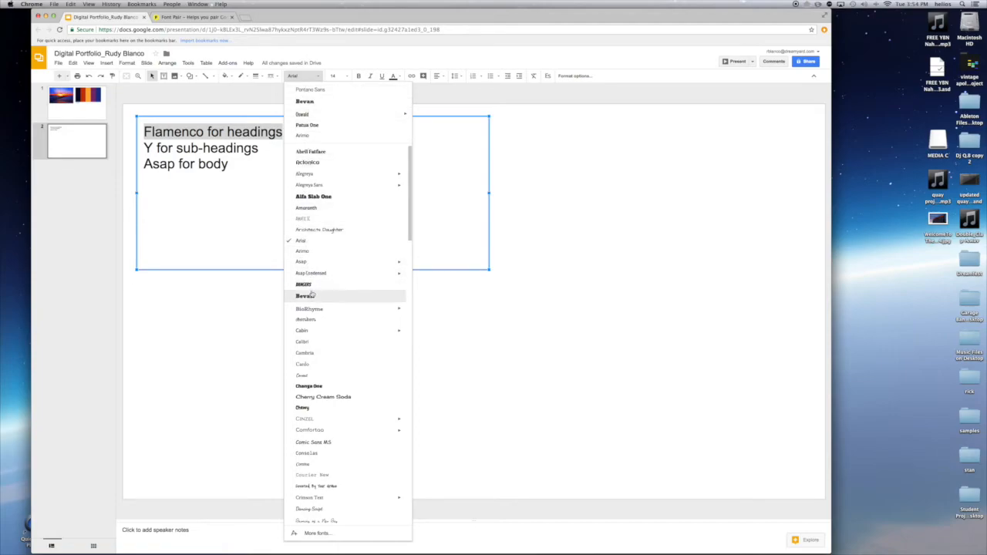
{"action": "scroll", "coordinate": [318, 362], "scroll_direction": "down", "scroll_amount": 5}
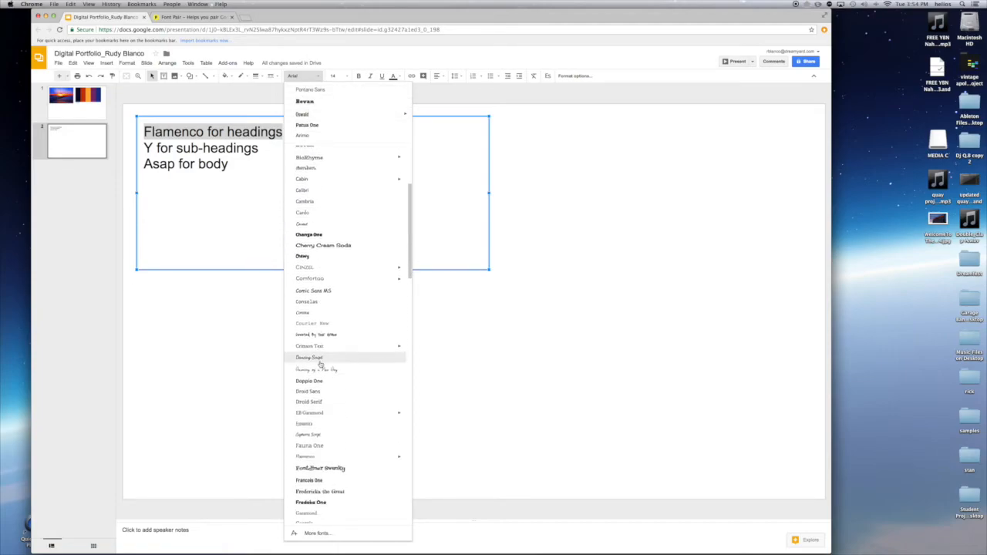
{"action": "left_click", "coordinate": [312, 401]}
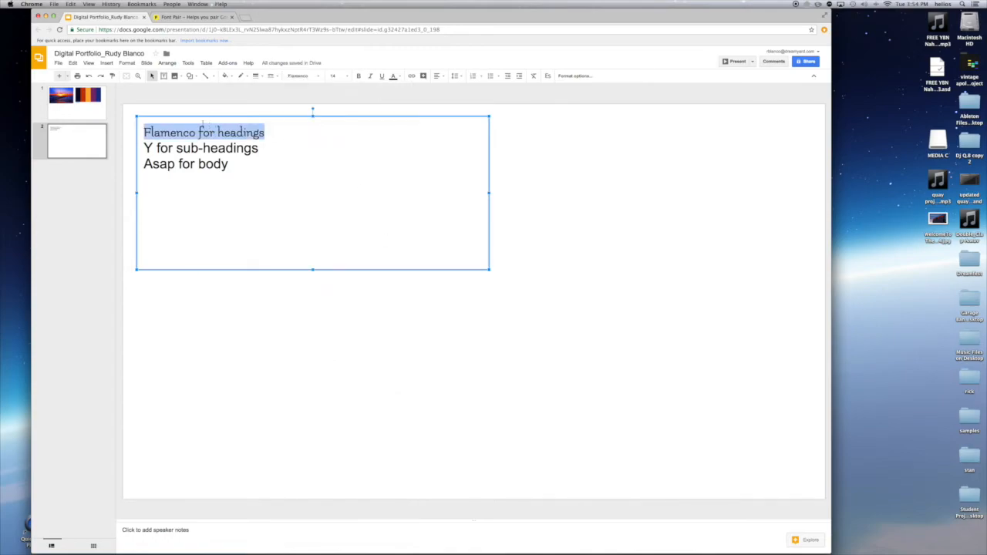
{"action": "left_click", "coordinate": [347, 76]}
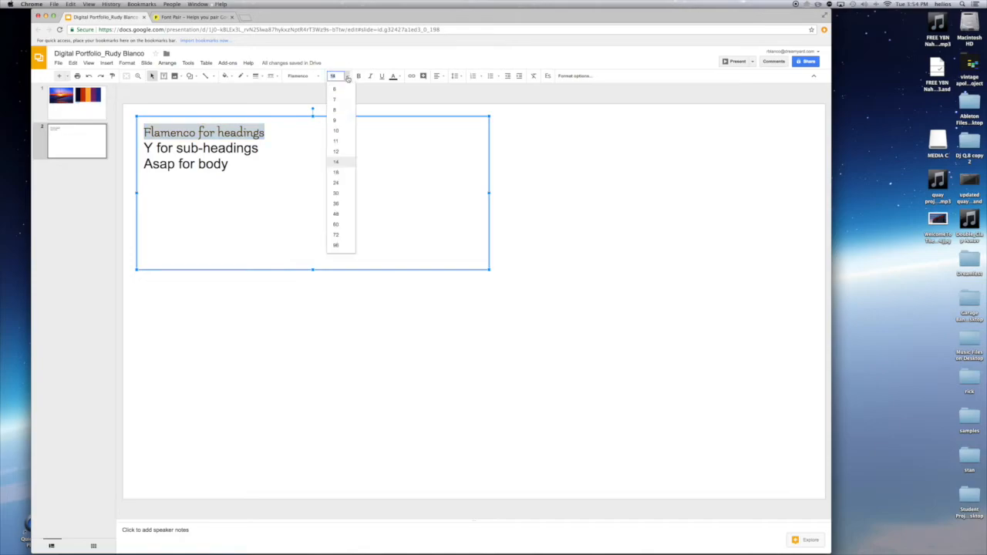
{"action": "left_click", "coordinate": [336, 183]}
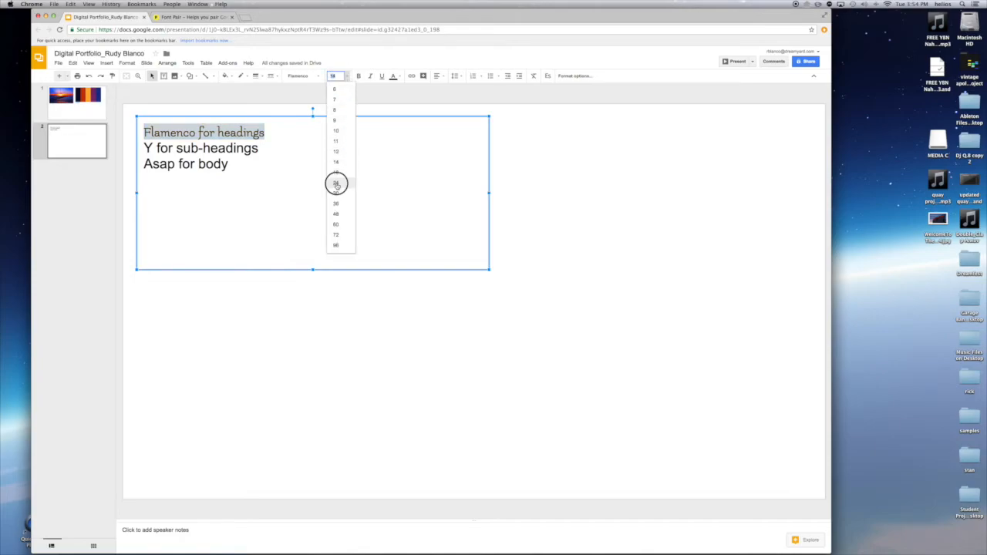
{"action": "left_click", "coordinate": [303, 139]}
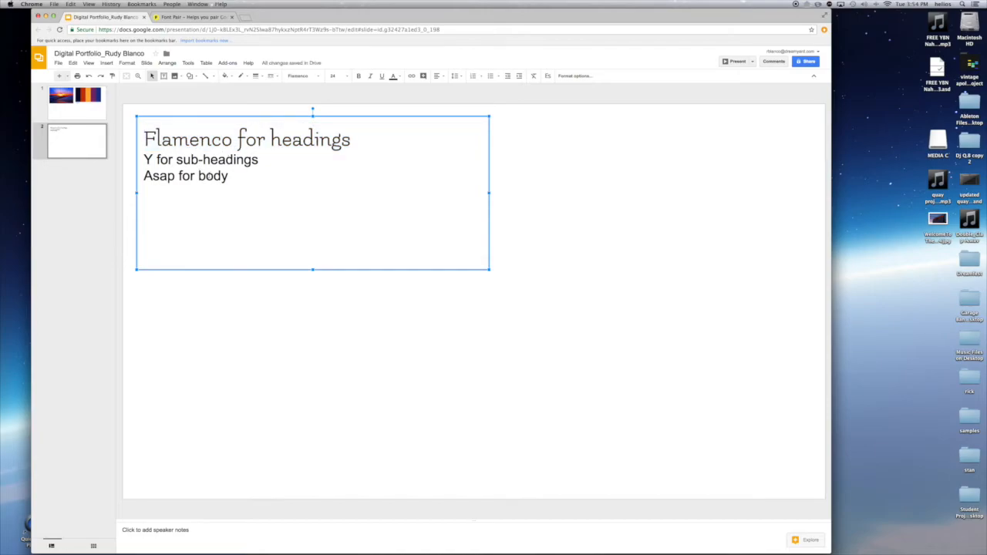
{"action": "left_click", "coordinate": [351, 142]}
Bold the heading line and change it to read 'Flamenco Bold for headings', then select the body line
{"action": "left_click_drag", "start_coordinate": [351, 142], "coordinate": [140, 141]}
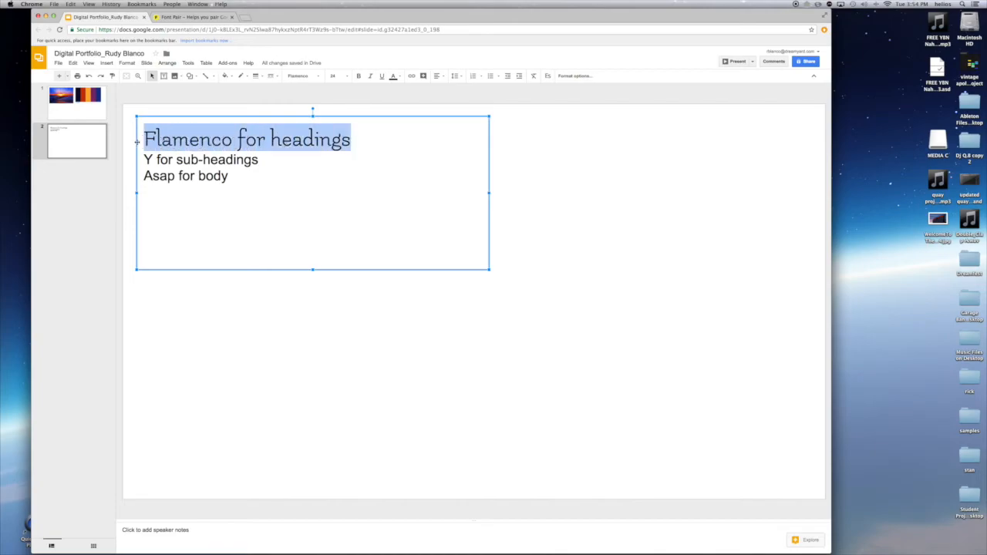
{"action": "left_click", "coordinate": [358, 77]}
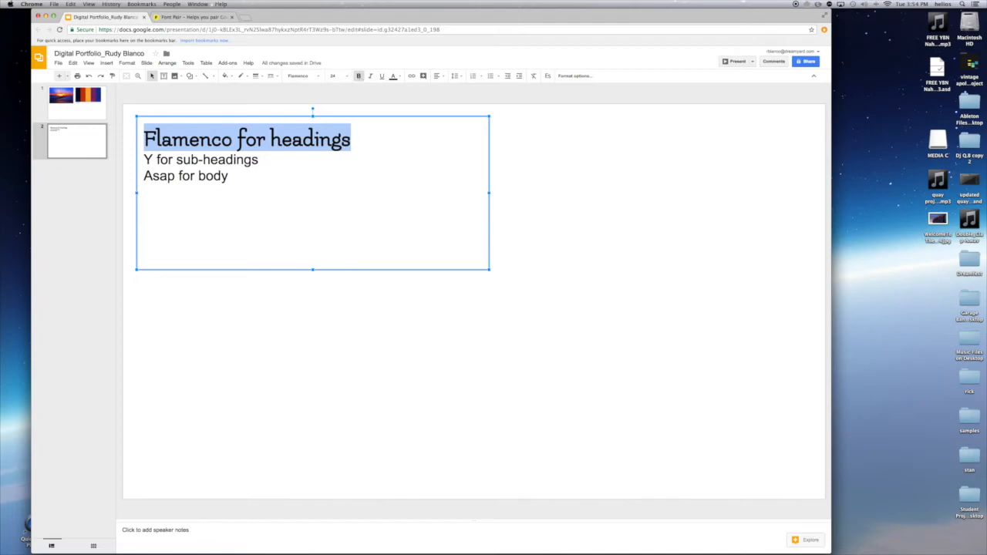
{"action": "left_click", "coordinate": [233, 140]}
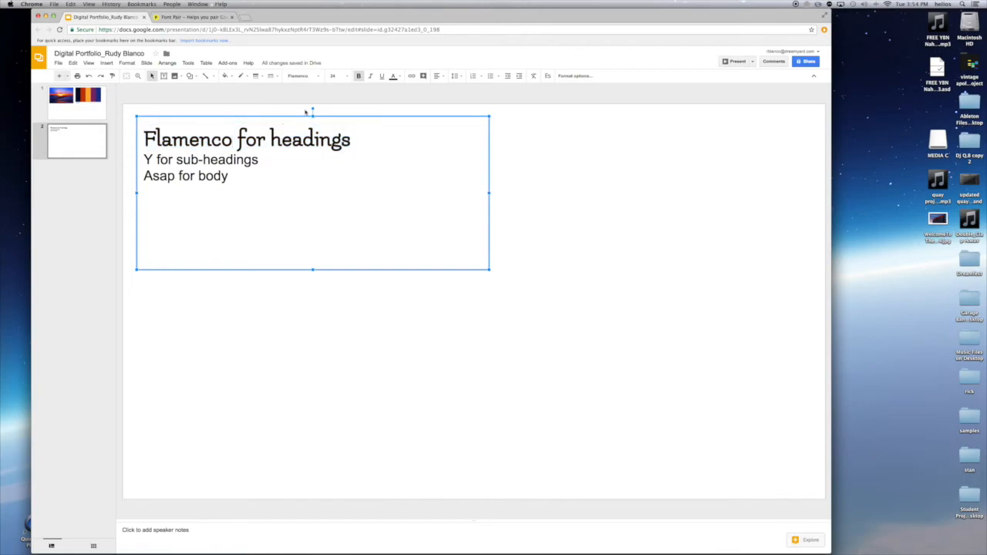
{"action": "type", "text": "B"}
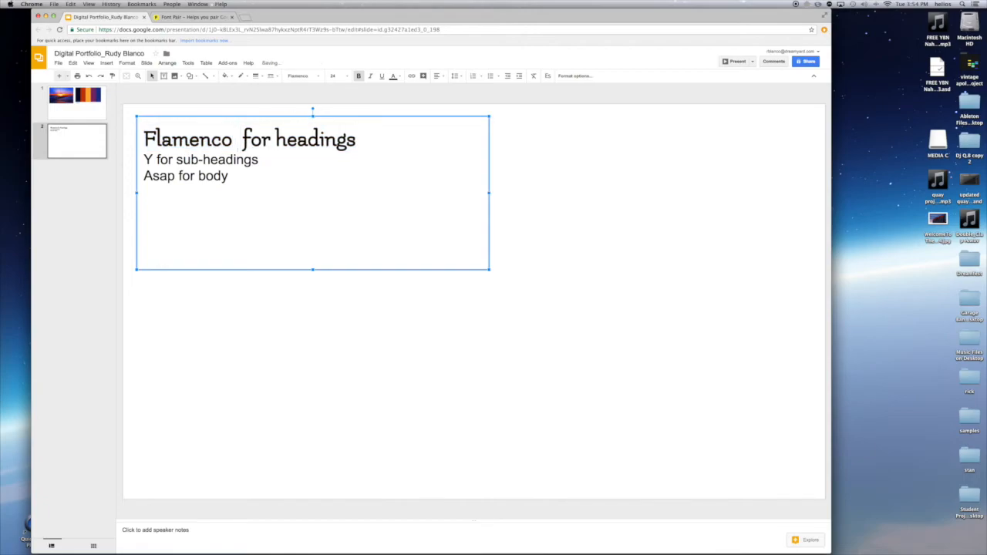
{"action": "type", "text": "old"}
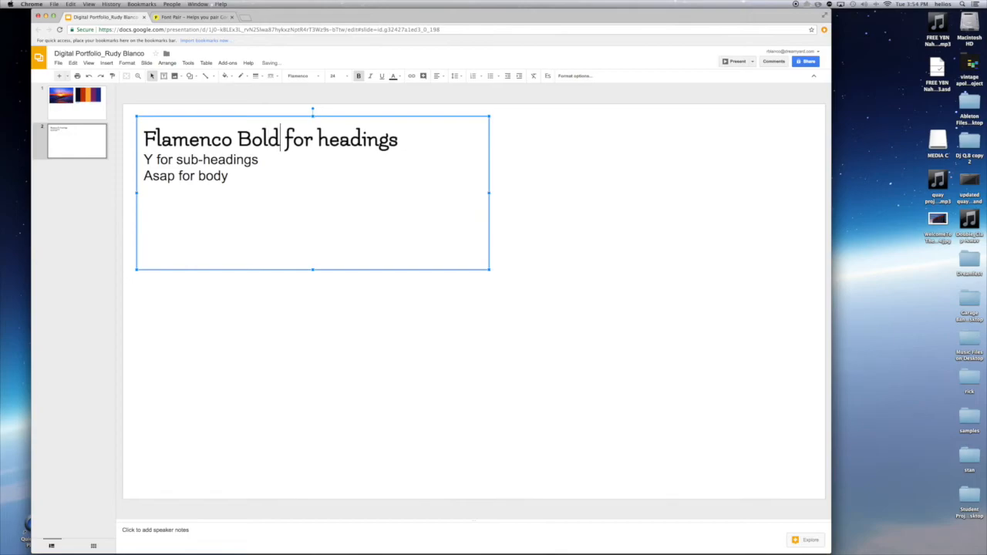
{"action": "left_click", "coordinate": [215, 176]}
{"action": "left_click_drag", "start_coordinate": [238, 176], "coordinate": [136, 178]}
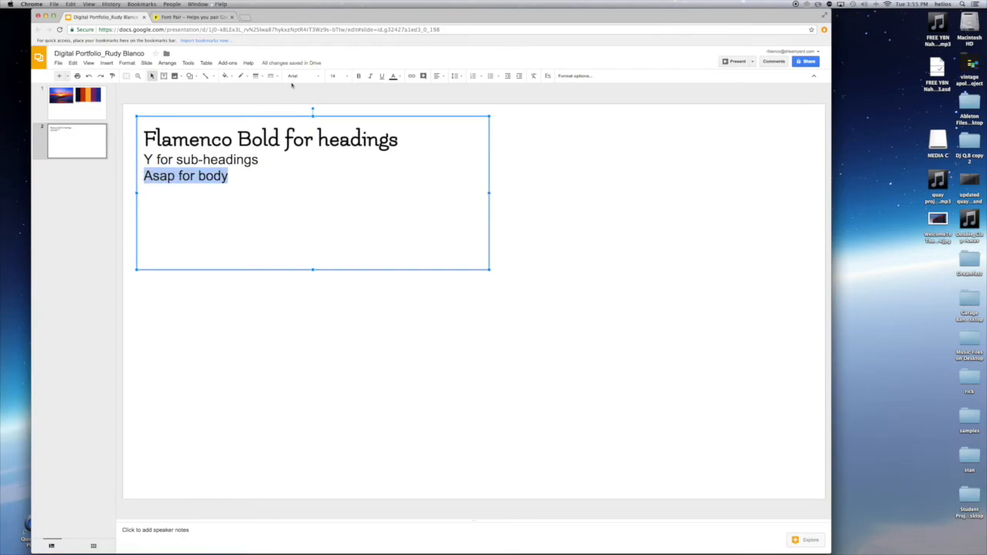
Set the 'Asap for body' line to the Asap font at size 12
{"action": "left_click", "coordinate": [297, 76]}
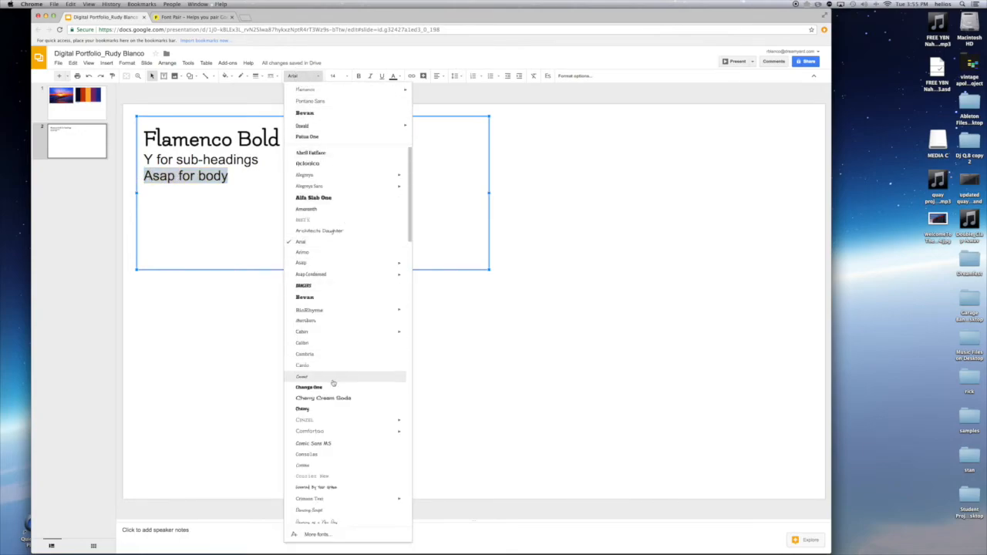
{"action": "left_click", "coordinate": [301, 263]}
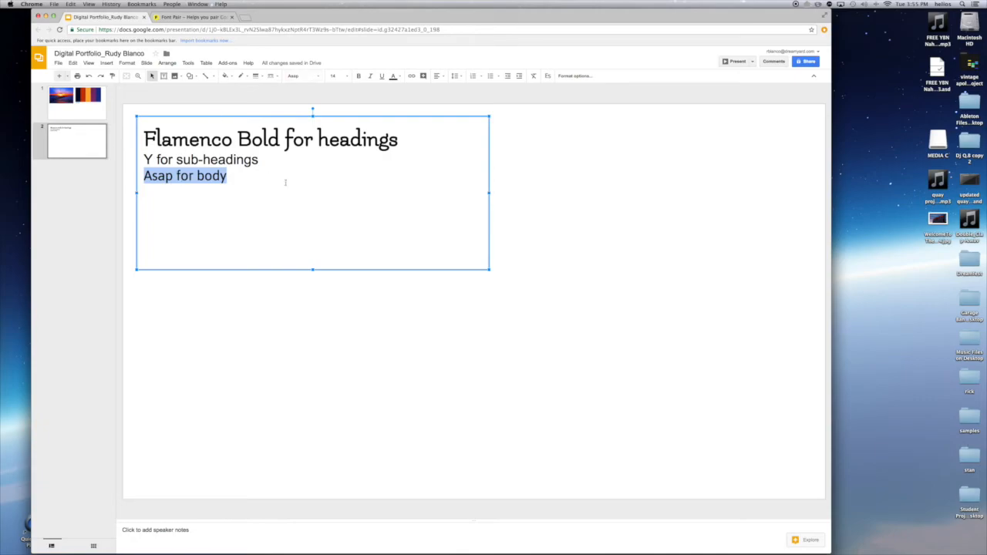
{"action": "left_click", "coordinate": [346, 76]}
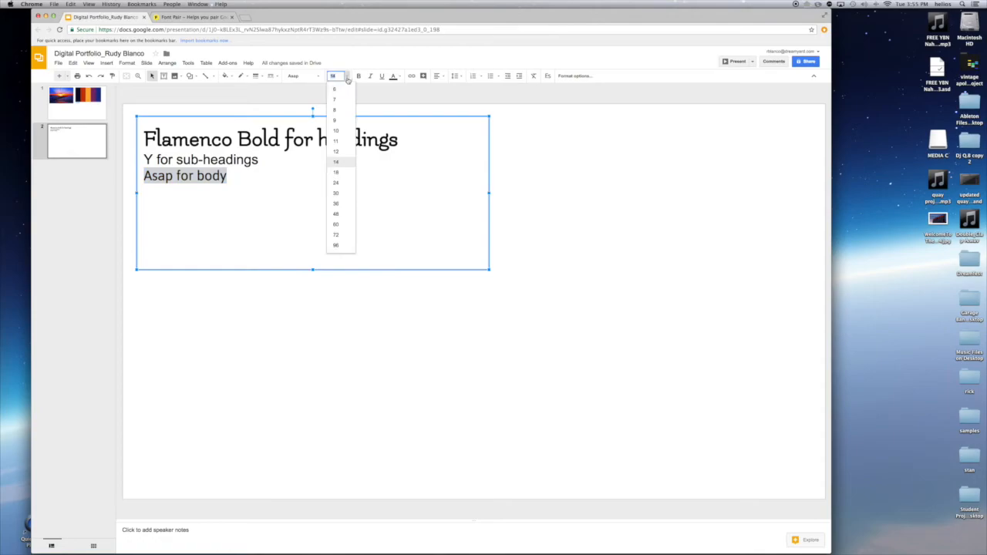
{"action": "left_click", "coordinate": [338, 151]}
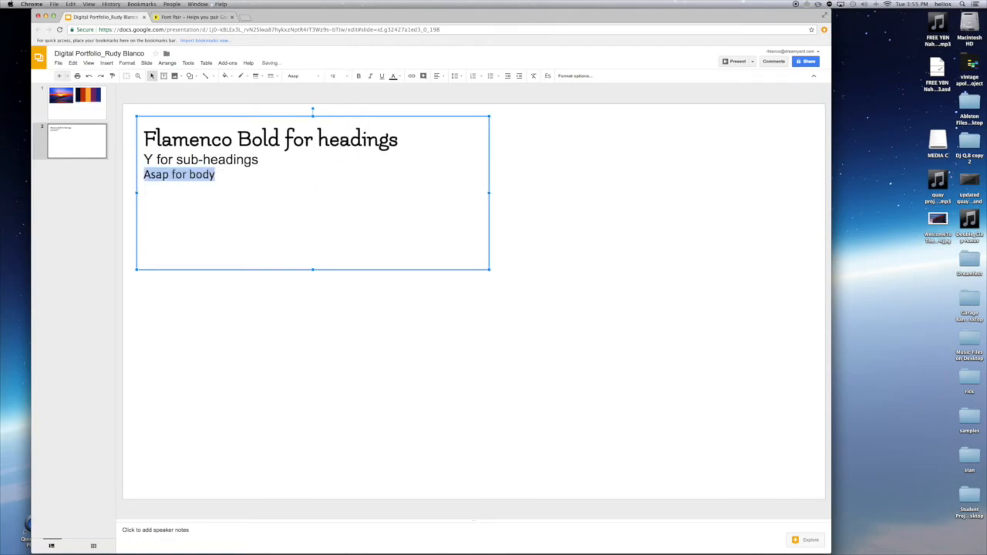
{"action": "left_click", "coordinate": [234, 159]}
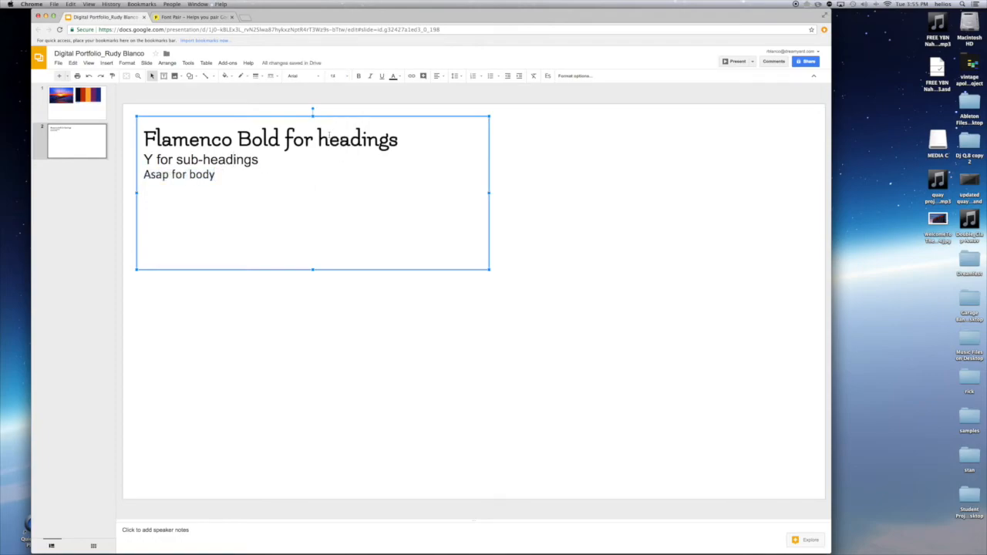
{"action": "left_click", "coordinate": [361, 141]}
{"action": "left_click", "coordinate": [202, 176]}
{"action": "left_click", "coordinate": [223, 160]}
{"action": "left_click_drag", "start_coordinate": [269, 158], "coordinate": [144, 159]}
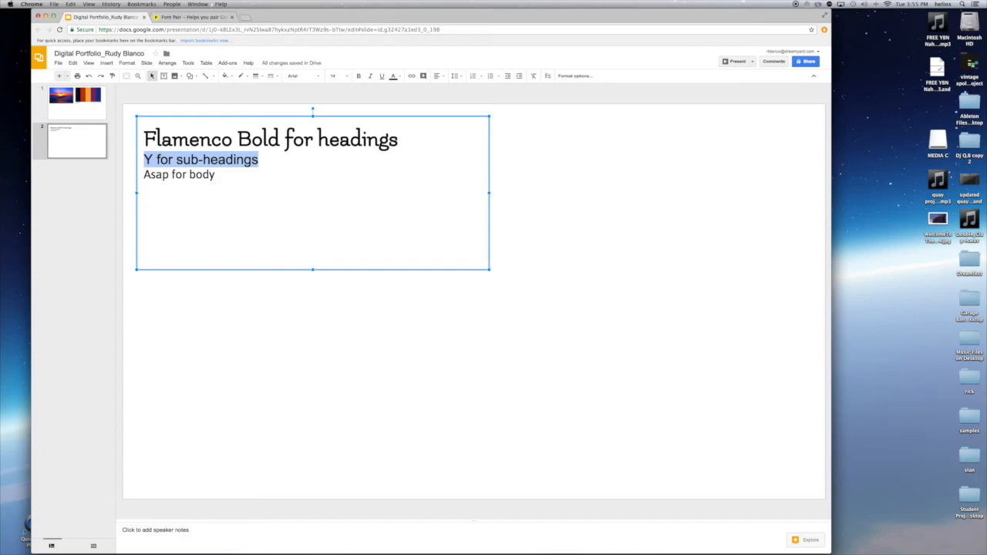
Change the sub-heading line's font to normal-weight Asap
{"action": "left_click", "coordinate": [299, 76]}
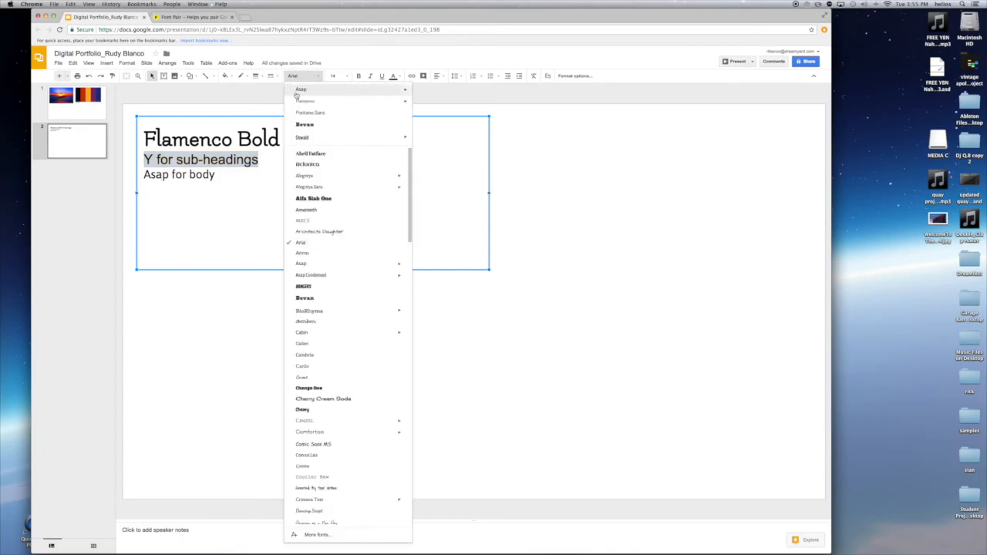
{"action": "mouse_move", "coordinate": [406, 93]}
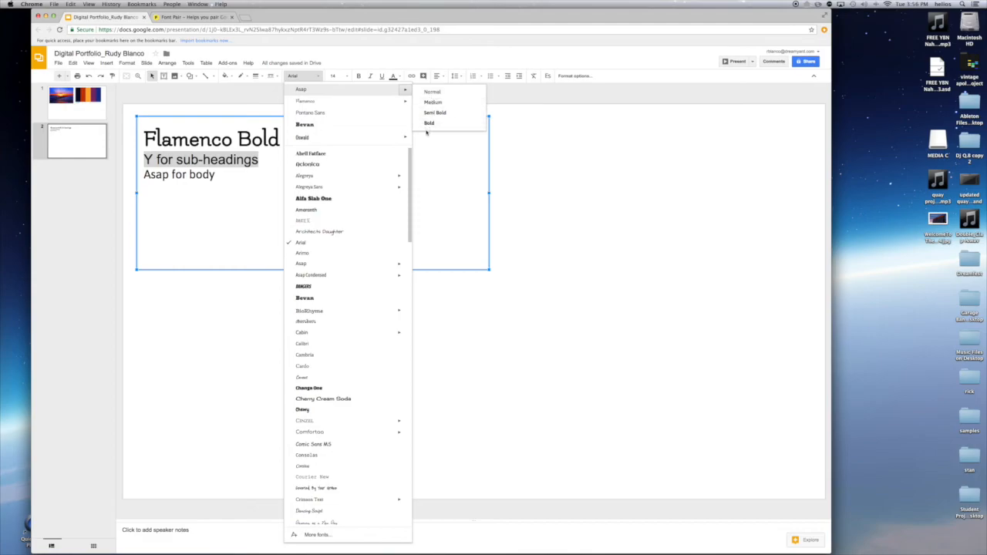
{"action": "left_click", "coordinate": [432, 93]}
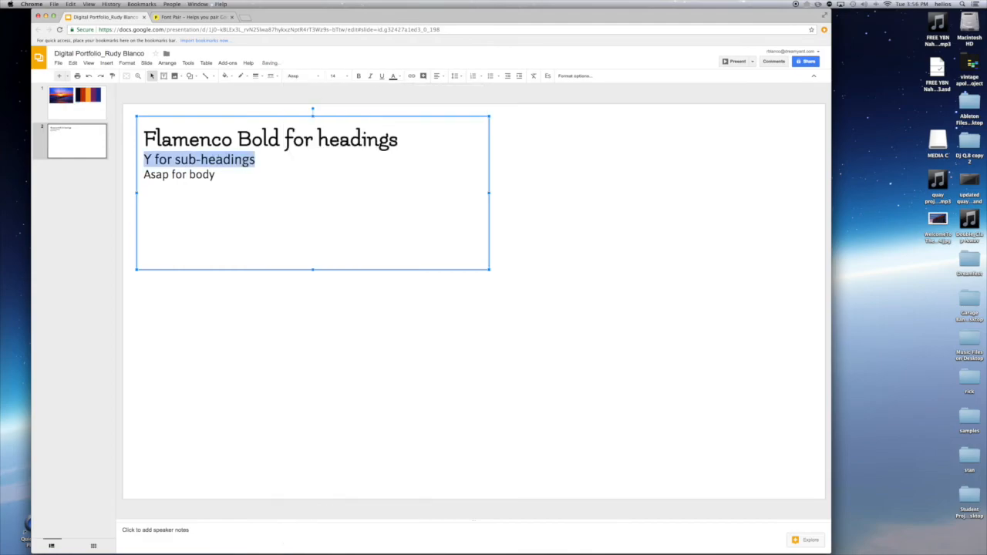
{"action": "left_click", "coordinate": [185, 159]}
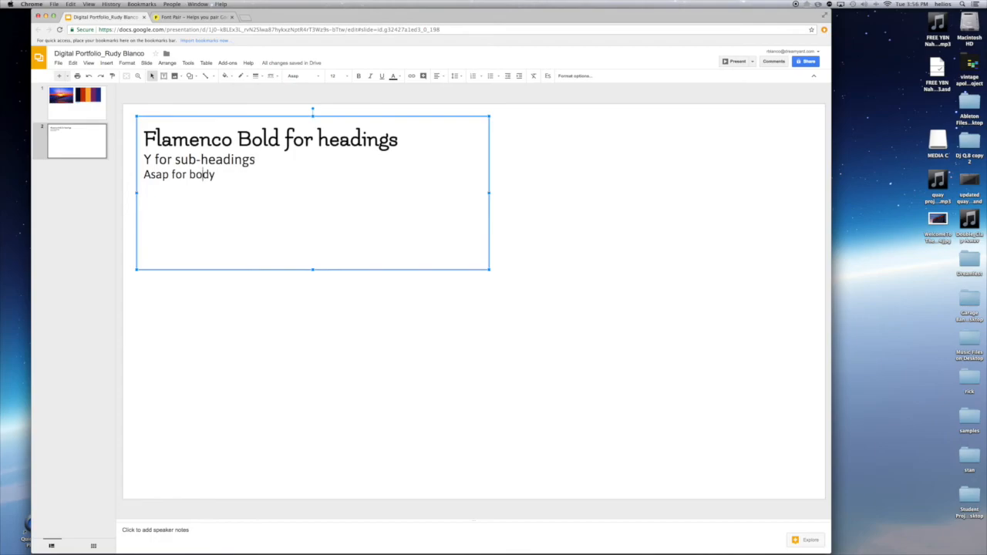
Italicize the sub-heading line and replace its leading 'Y' with 'Asap Italics'
{"action": "left_click_drag", "start_coordinate": [257, 160], "coordinate": [141, 160]}
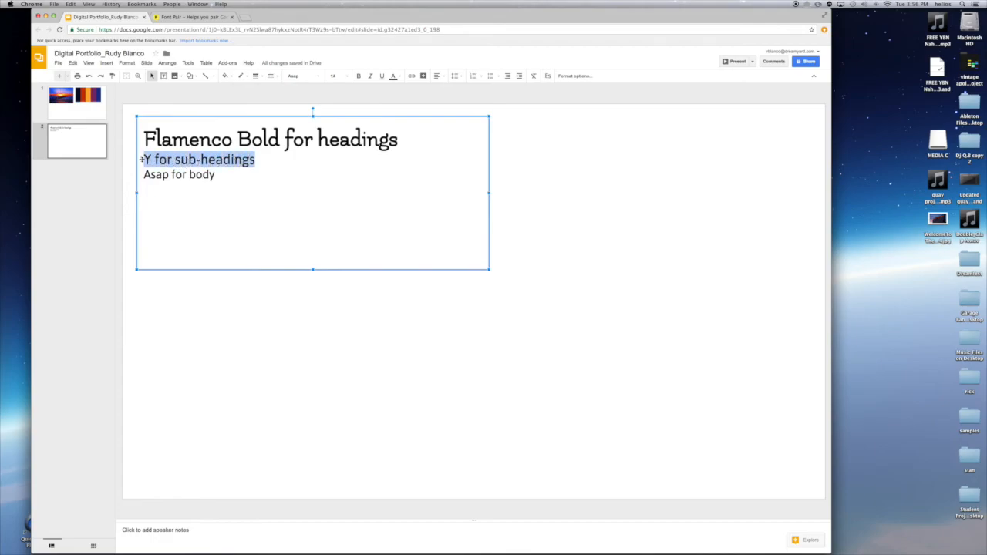
{"action": "left_click", "coordinate": [371, 77]}
{"action": "left_click", "coordinate": [151, 159]}
{"action": "left_click_drag", "start_coordinate": [151, 159], "coordinate": [145, 158]}
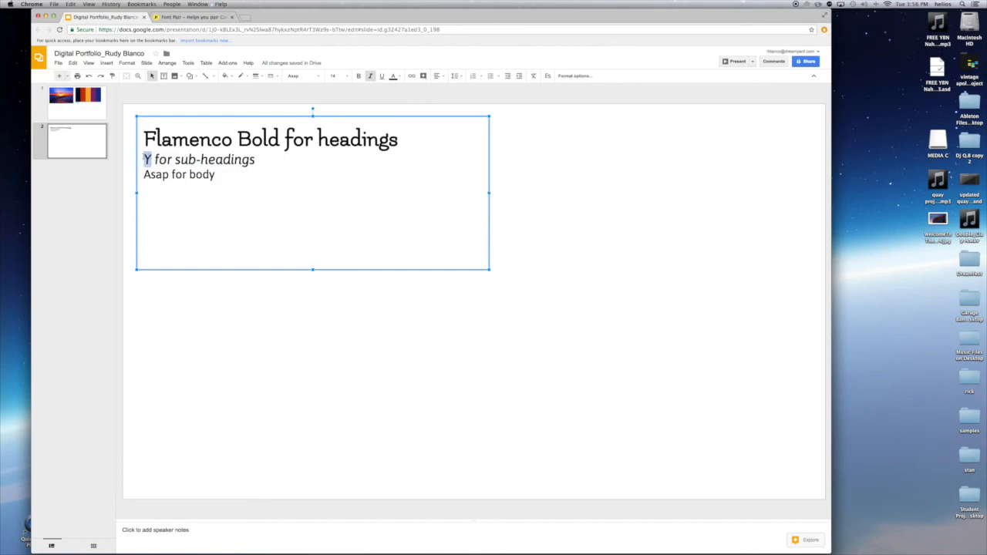
{"action": "type", "text": "Asap I"}
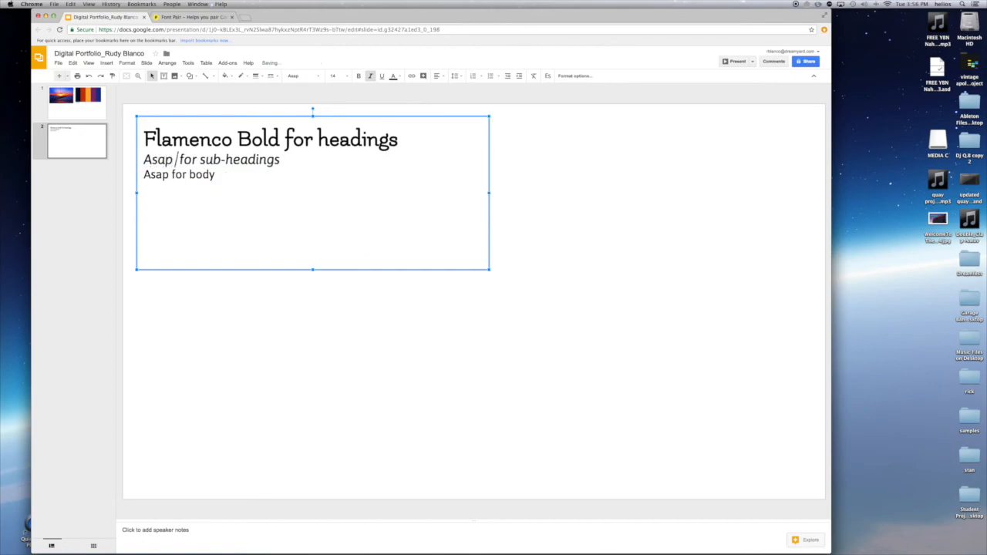
{"action": "type", "text": "talics"}
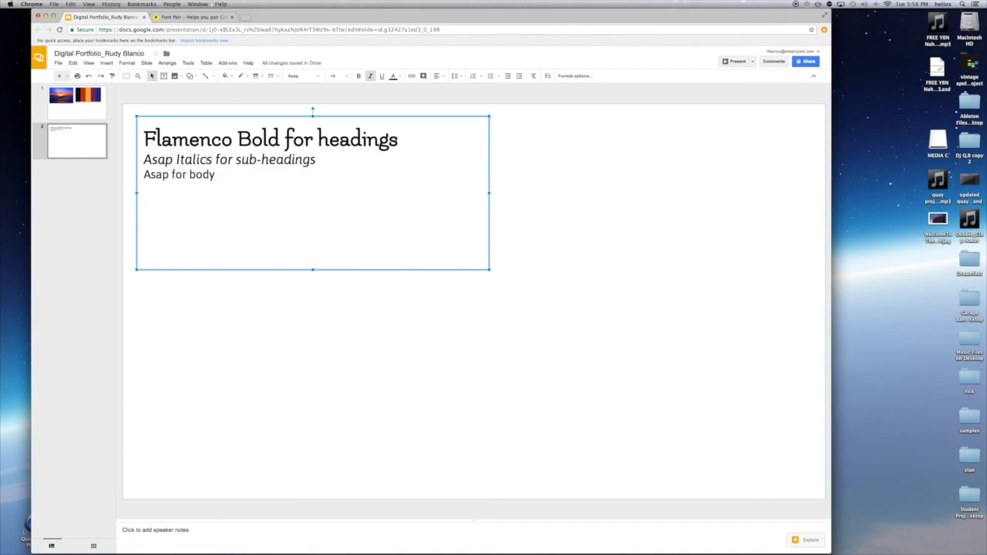
Insert a blank line after the sub-heading line and deselect the text box
{"action": "left_click", "coordinate": [340, 162]}
{"action": "key", "text": "Return"}
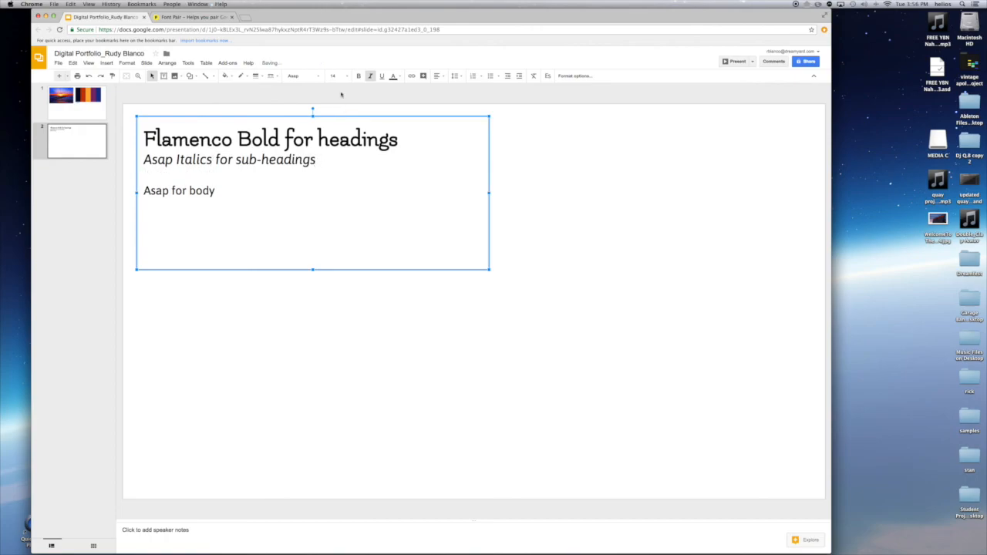
{"action": "left_click", "coordinate": [609, 215]}
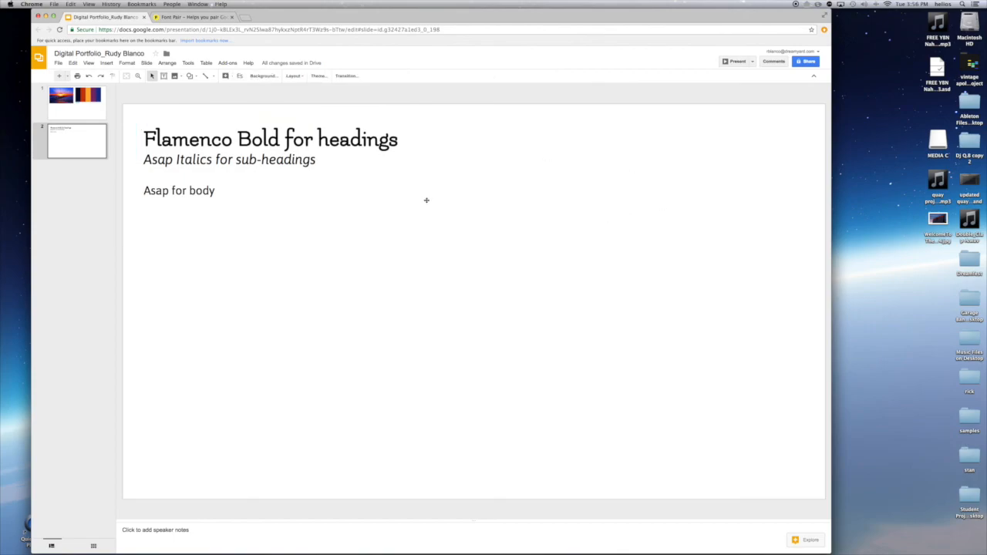